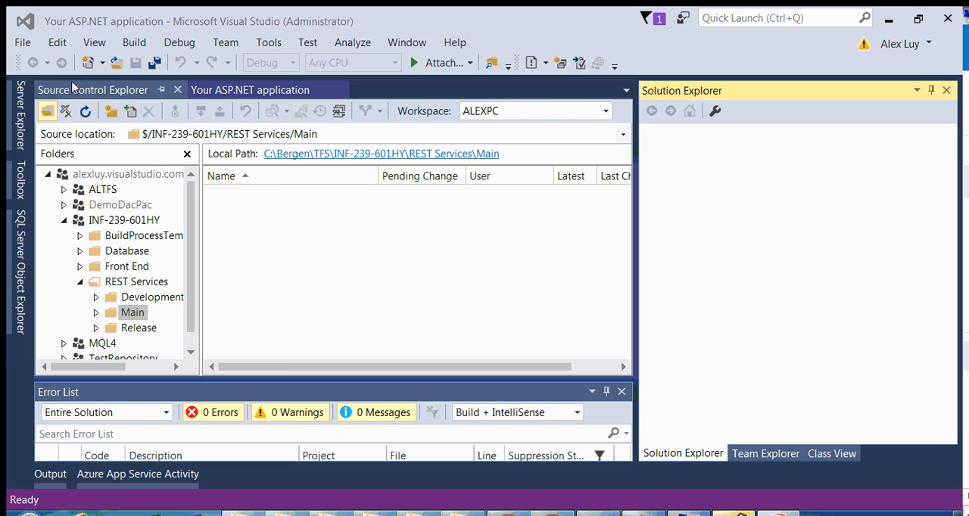
# Start a new Visual C# project and choose the ASP.NET Web Application template.
pyautogui.click(23, 43)
pyautogui.moveTo(49, 63)
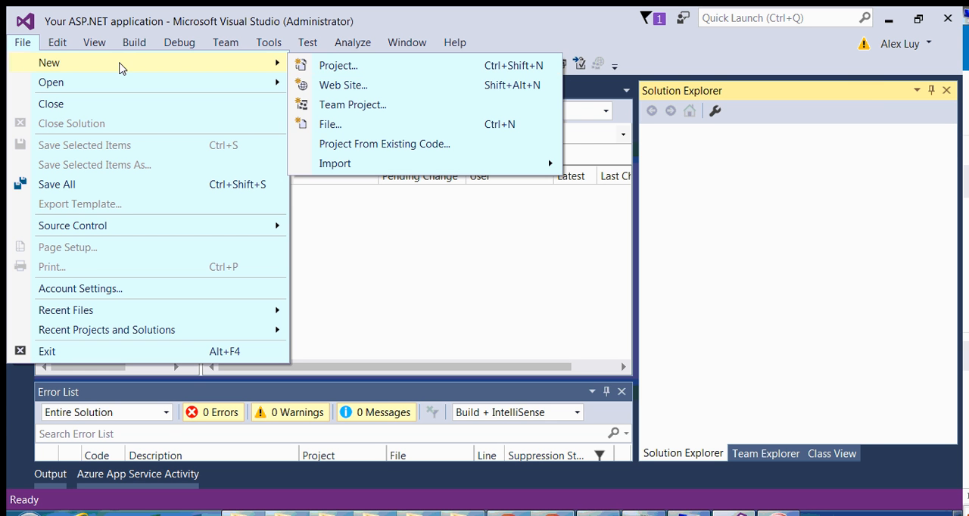
pyautogui.click(339, 67)
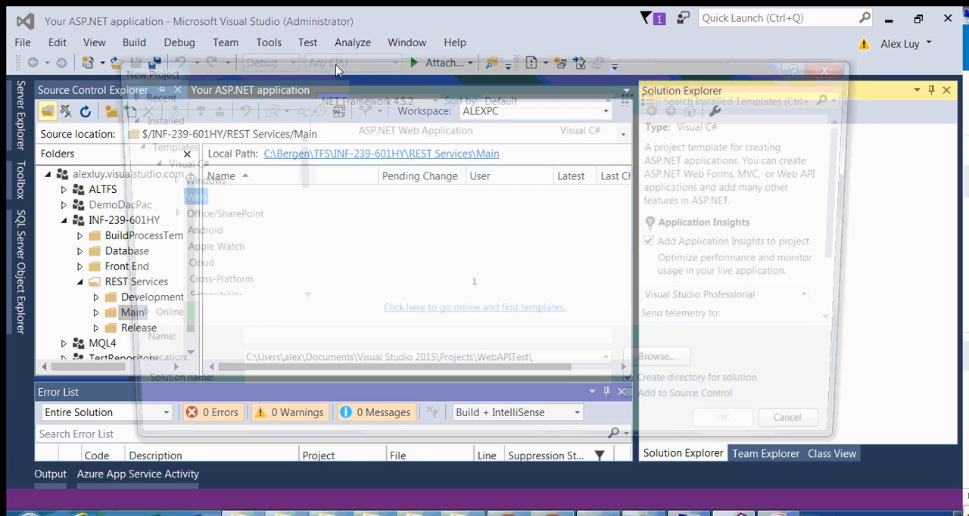
pyautogui.moveTo(427, 109)
pyautogui.mouseDown()
pyautogui.moveTo(371, 46)
pyautogui.moveTo(386, 30)
pyautogui.mouseUp()
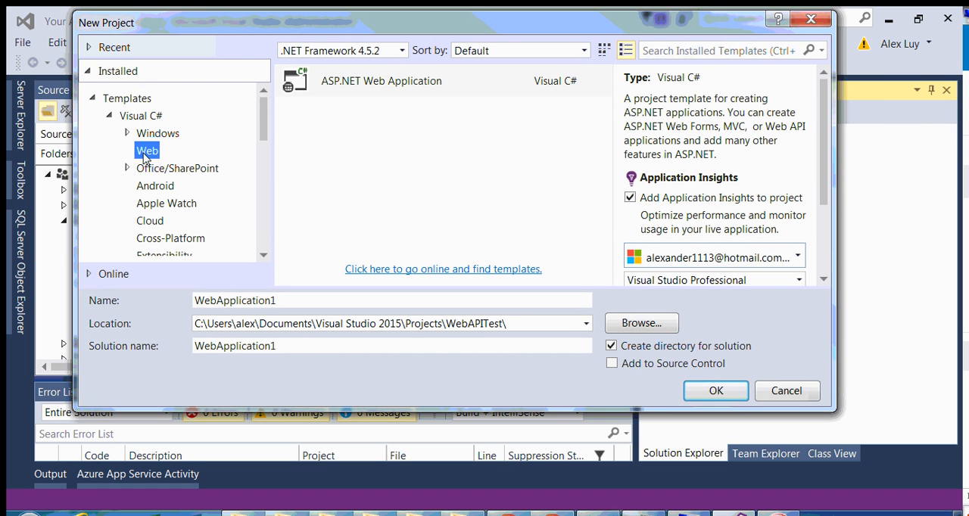
pyautogui.click(356, 81)
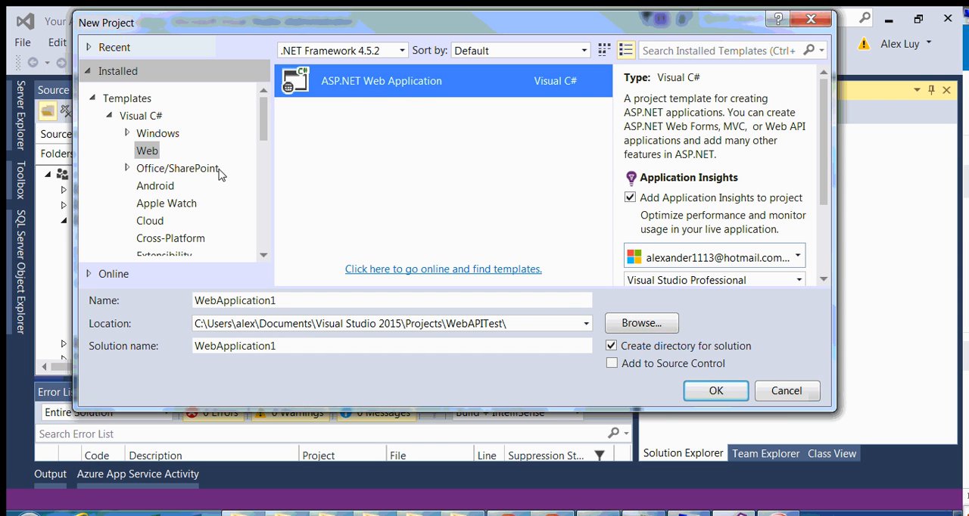
pyautogui.moveTo(264, 114)
pyautogui.mouseDown()
pyautogui.moveTo(266, 136)
pyautogui.moveTo(262, 97)
pyautogui.mouseUp()
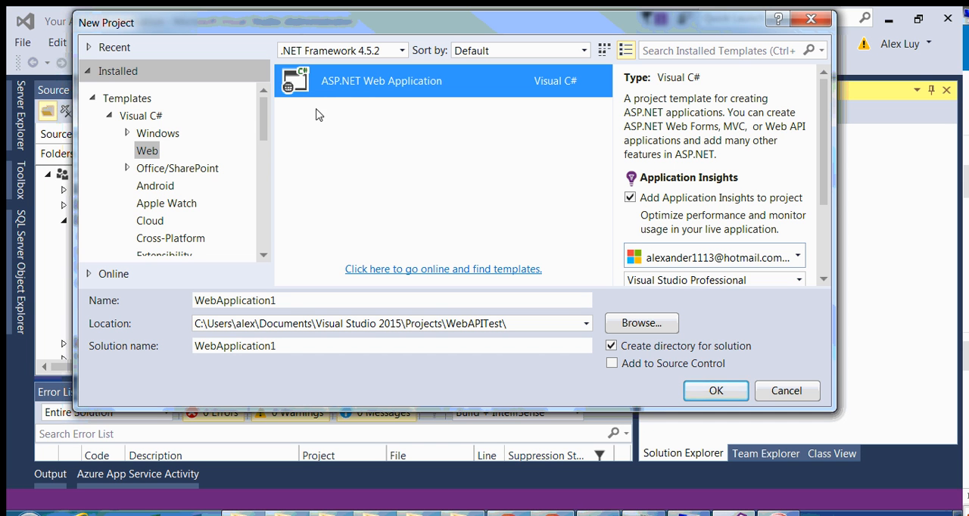
# Select the default project name WebApplication1 so it can be replaced.
pyautogui.click(293, 301)
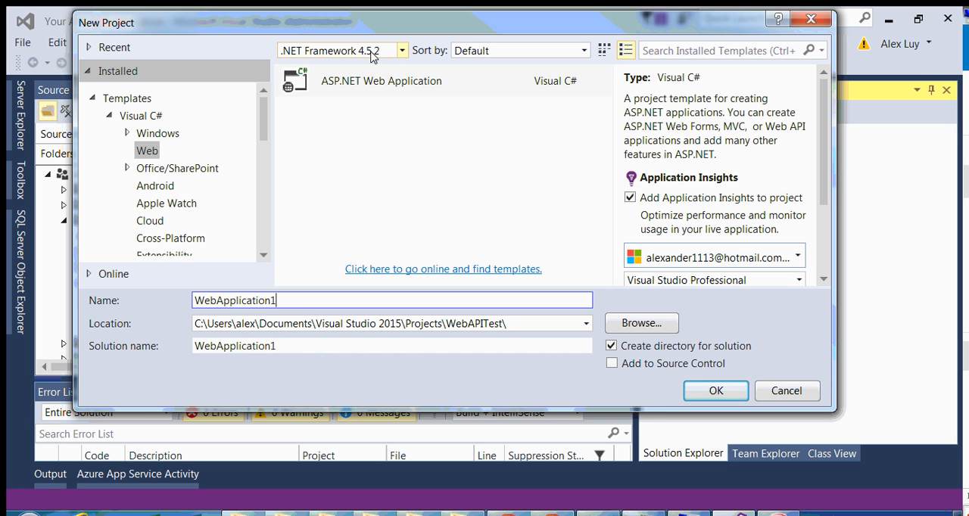
pyautogui.doubleClick(276, 300)
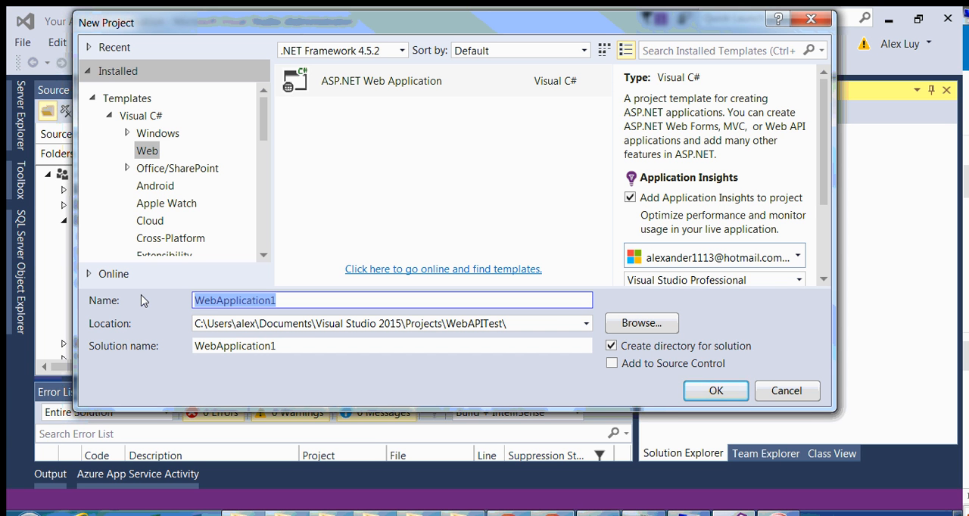
pyautogui.write('Tel')
# Name the project TestWebAPI and remove the trailing WebAPITest folder from its location path.
pyautogui.press('BackSpace')
pyautogui.write('stWebAPI')
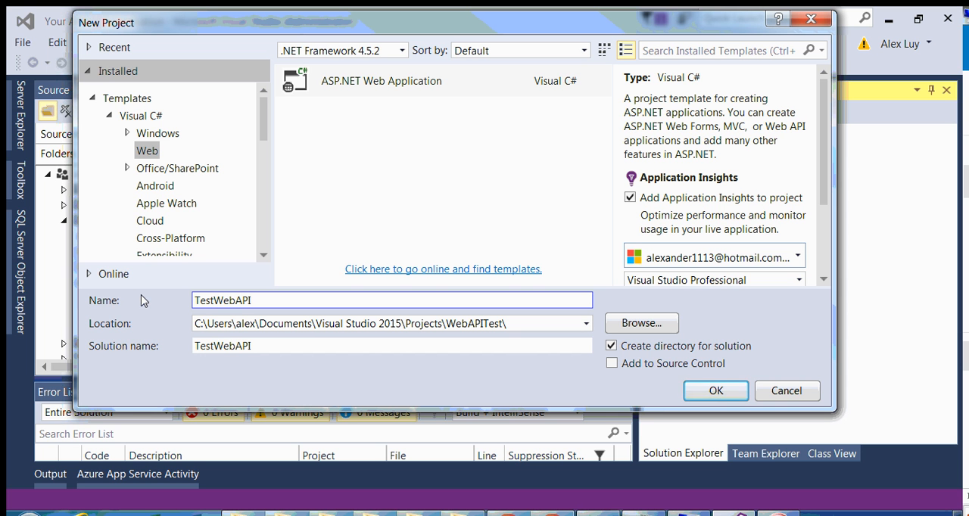
pyautogui.click(523, 338)
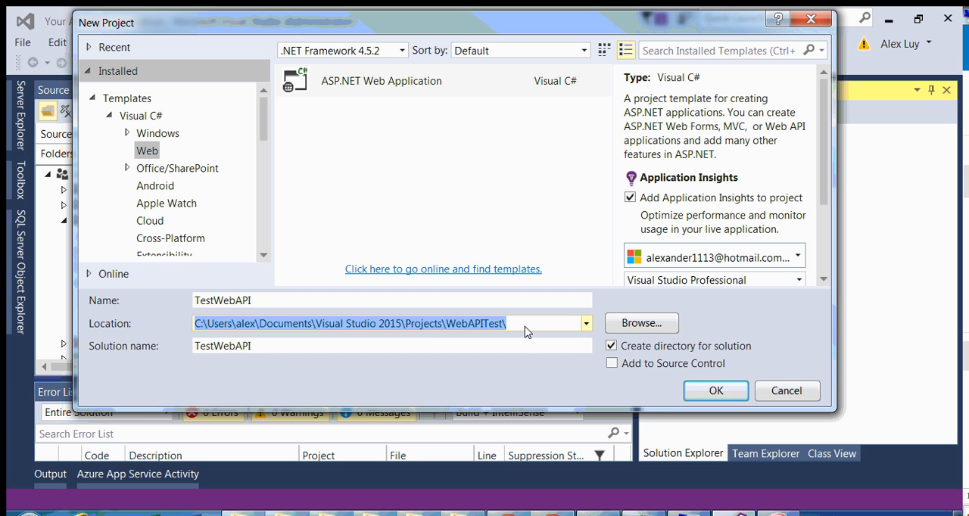
pyautogui.click(512, 327)
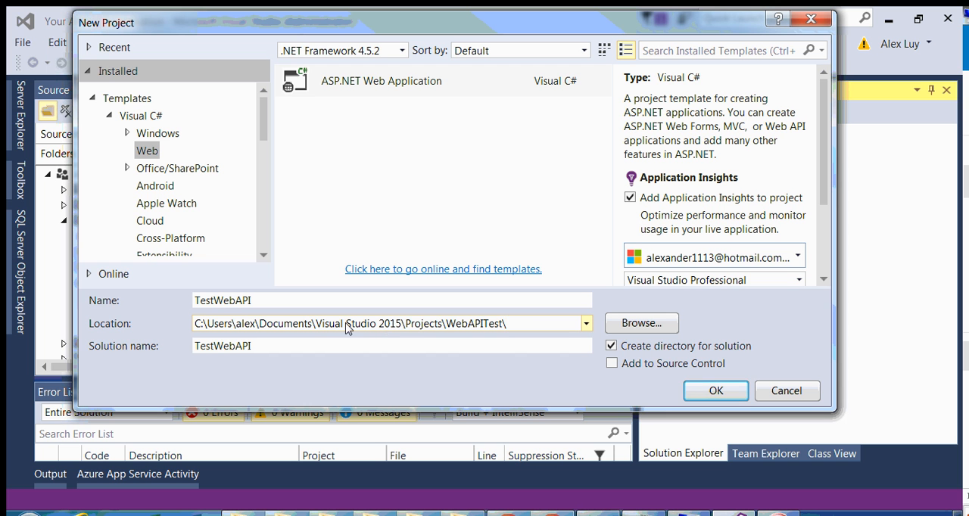
pyautogui.click(412, 323)
pyautogui.moveTo(513, 325); pyautogui.dragTo(447, 326)
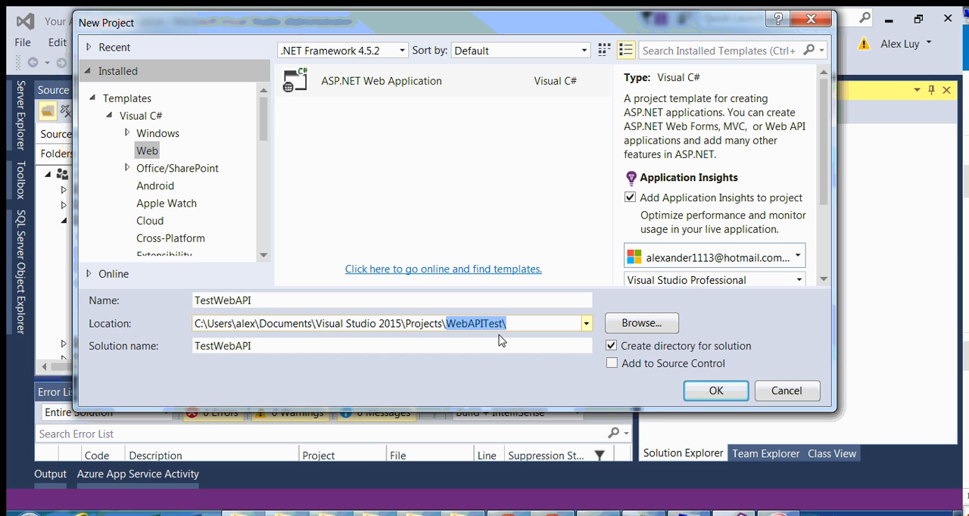
pyautogui.press('BackSpace')
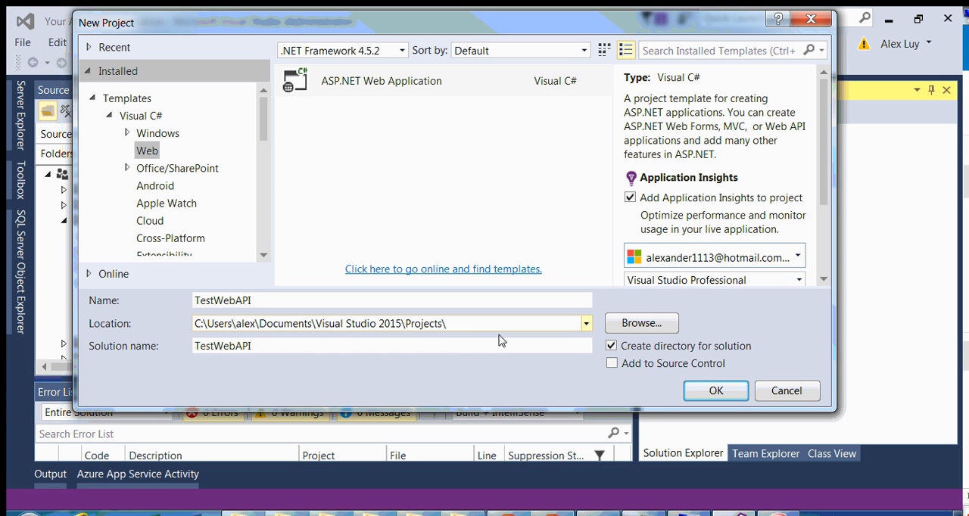
pyautogui.write('TestWebAPI')
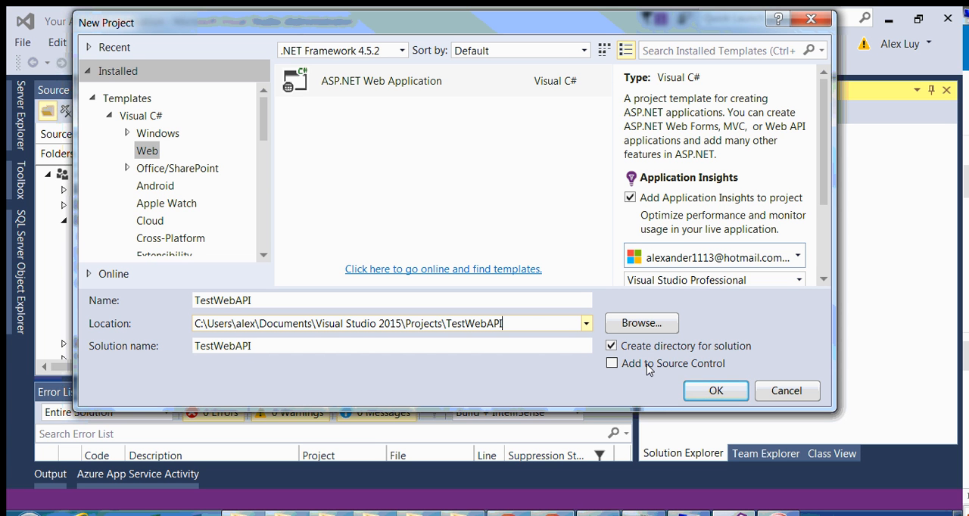
# Confirm the project settings and create TestWebAPI from the Web API template.
pyautogui.click(718, 391)
pyautogui.moveTo(436, 32); pyautogui.dragTo(383, 25)
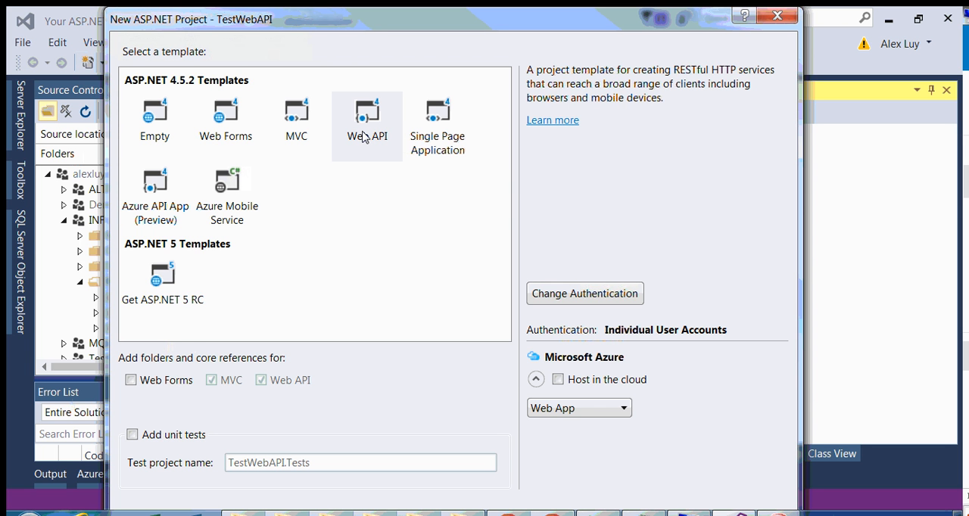
pyautogui.click(367, 137)
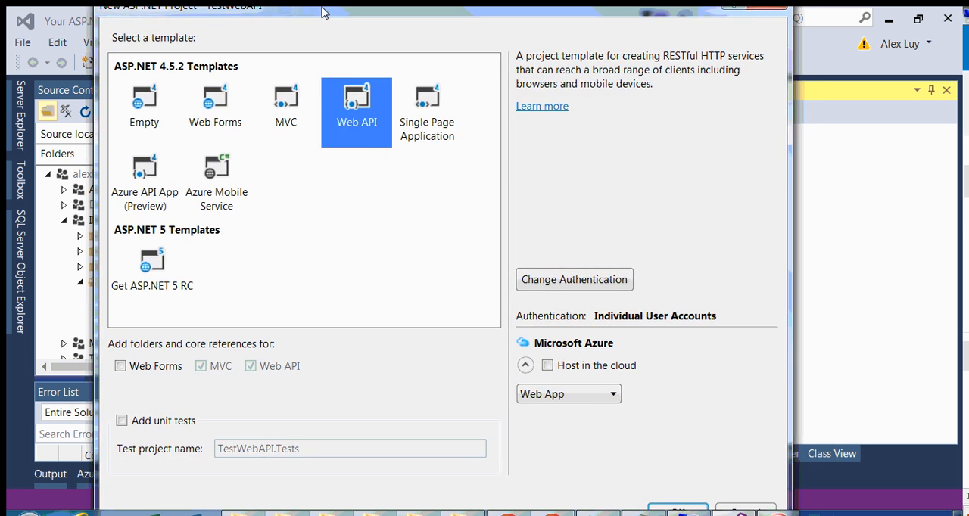
pyautogui.moveTo(318, 19); pyautogui.dragTo(966, 44)
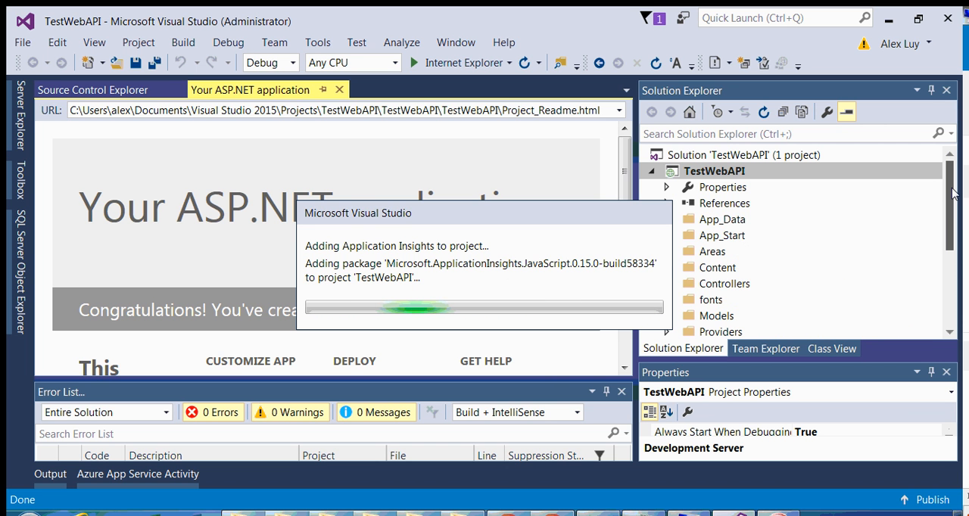
pyautogui.moveTo(951, 204)
pyautogui.mouseDown()
pyautogui.moveTo(960, 287)
pyautogui.moveTo(954, 250)
pyautogui.mouseUp()
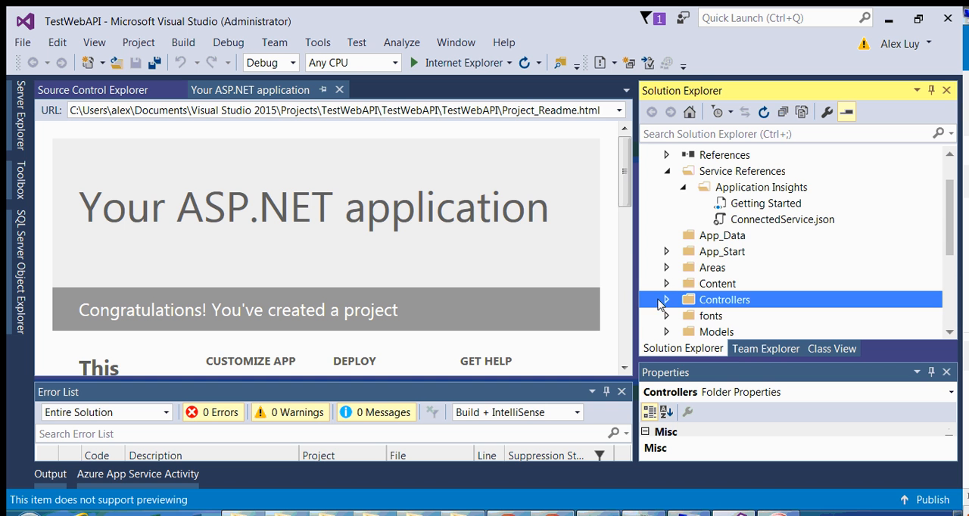
# Collapse Service References and expand the Controllers folder in Solution Explorer.
pyautogui.click(667, 171)
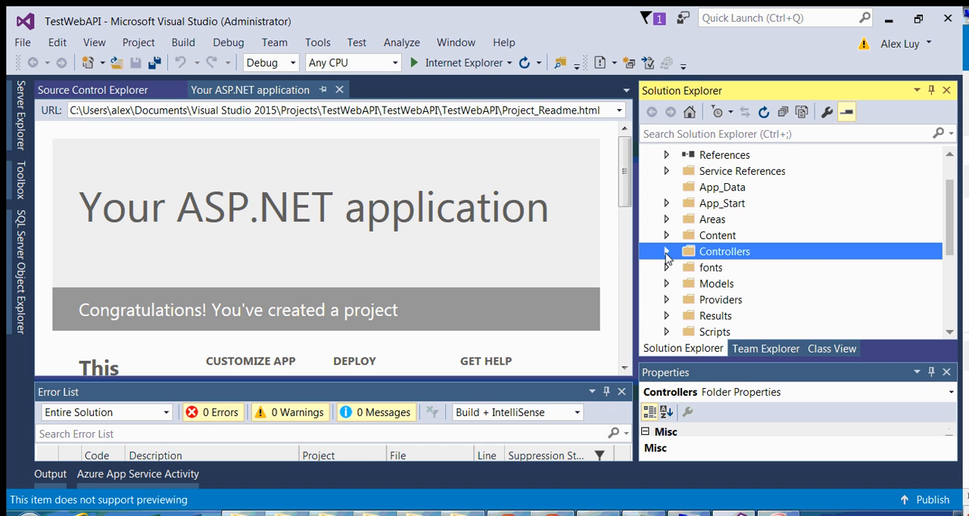
pyautogui.click(667, 251)
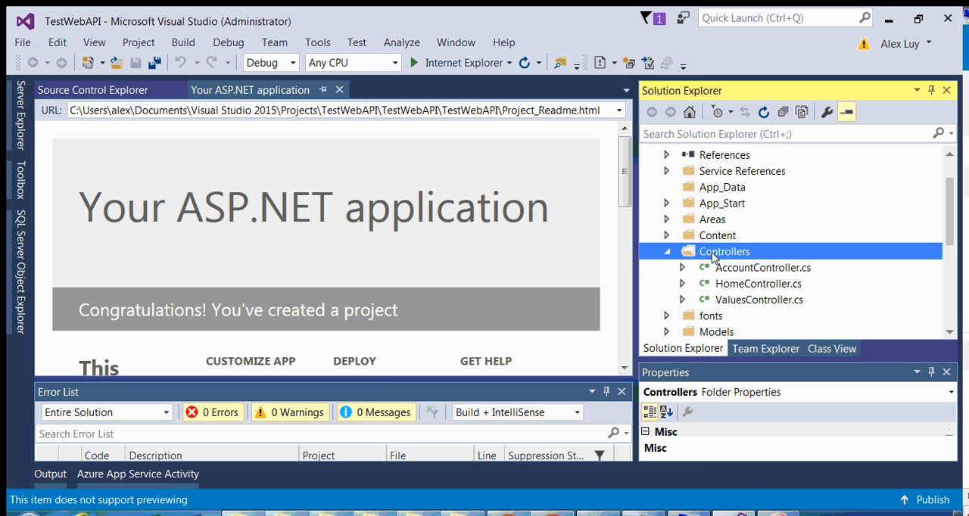
# Add a new controller to Controllers using the Web API 2 Controller – Empty scaffold.
pyautogui.rightClick(713, 257)
pyautogui.moveTo(469, 287)
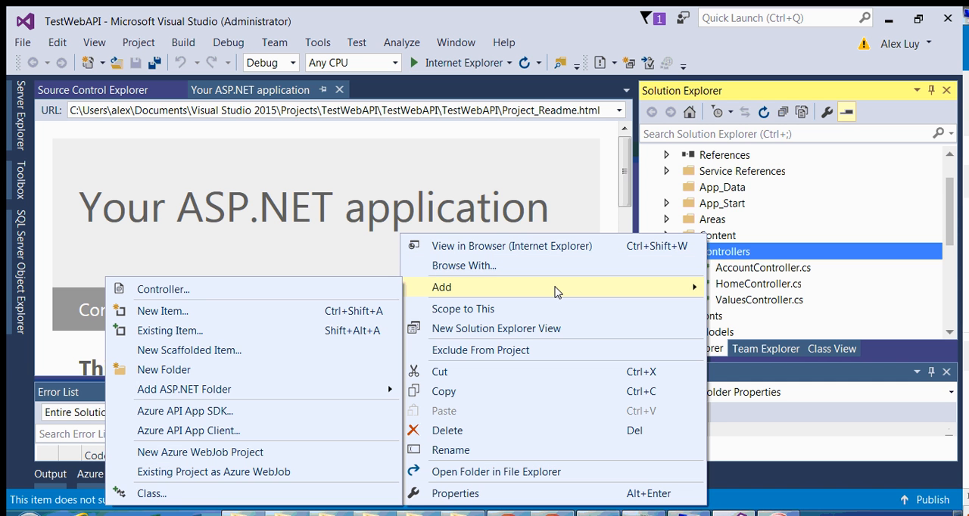
pyautogui.click(287, 295)
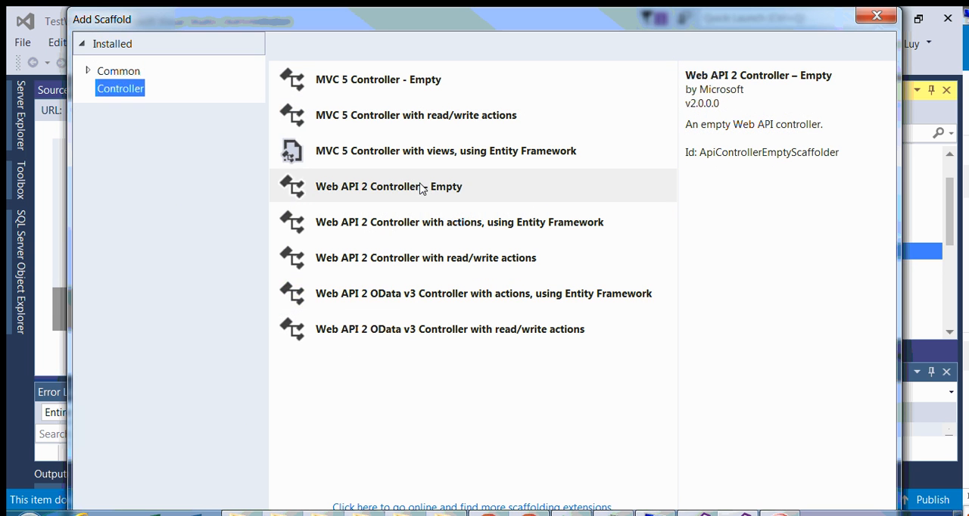
pyautogui.click(419, 183)
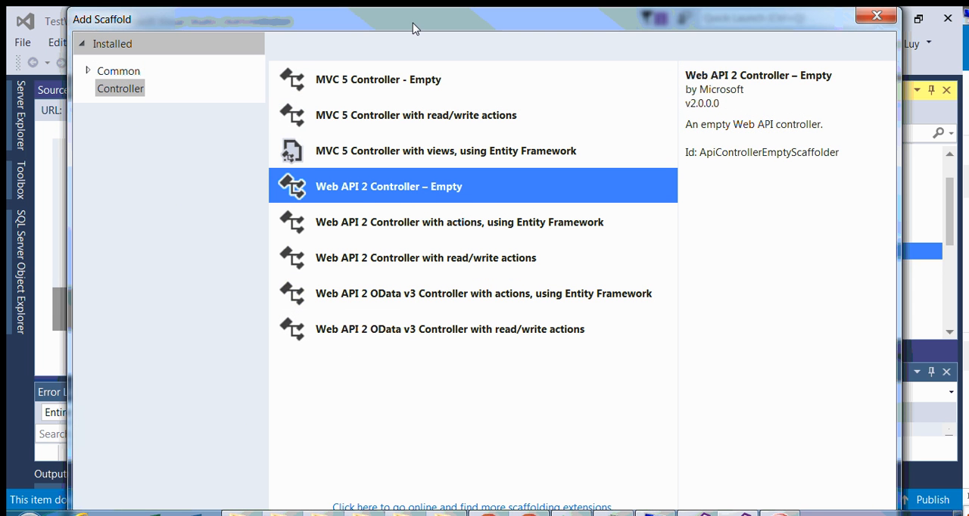
pyautogui.moveTo(415, 29)
pyautogui.mouseDown()
pyautogui.moveTo(220, 34)
pyautogui.moveTo(443, 30)
pyautogui.moveTo(362, 35)
pyautogui.moveTo(373, 29)
pyautogui.mouseUp()
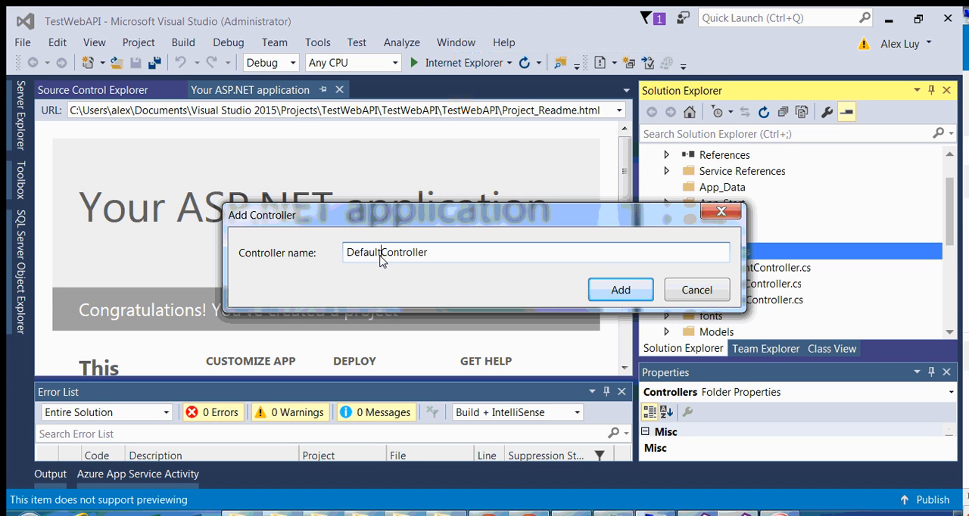
# Rename DefaultController to MyFirstController and create it.
pyautogui.click(383, 257)
pyautogui.moveTo(381, 257); pyautogui.dragTo(435, 257)
pyautogui.click(386, 257)
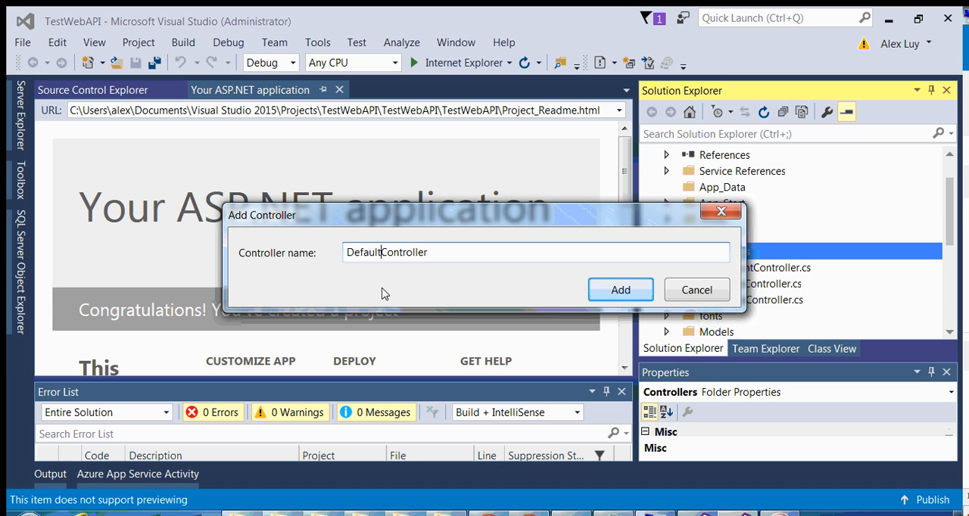
pyautogui.hotkey('shift', 'Home')
pyautogui.write('Test')
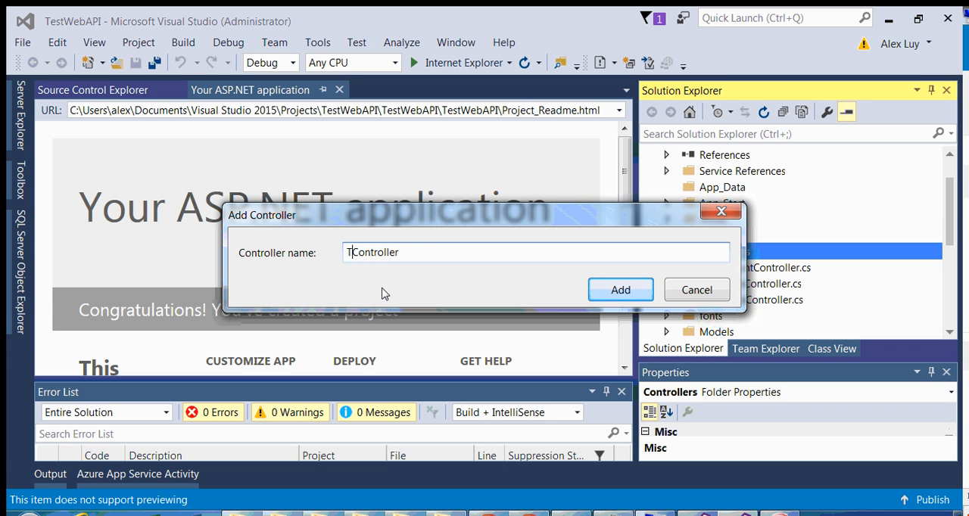
pyautogui.press('BackSpace')
pyautogui.press('BackSpace')
pyautogui.press('BackSpace')
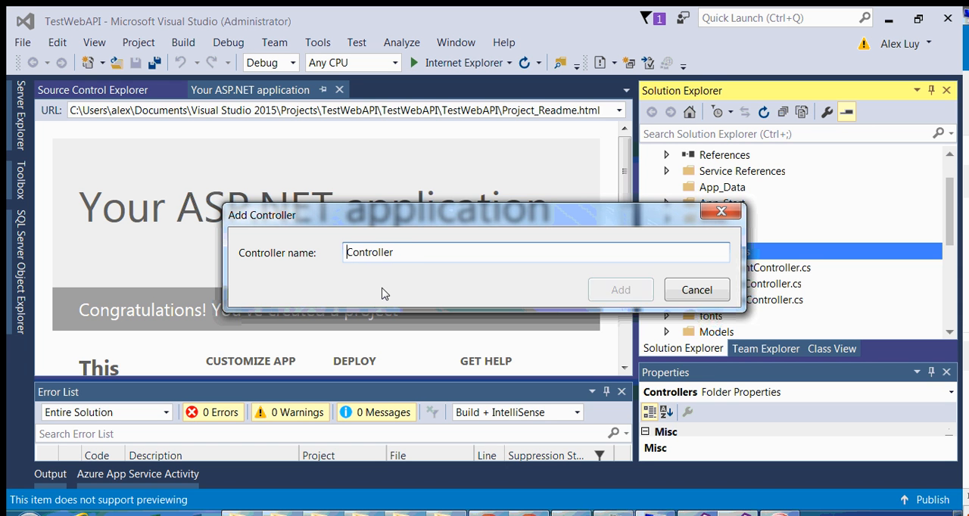
pyautogui.write('First')
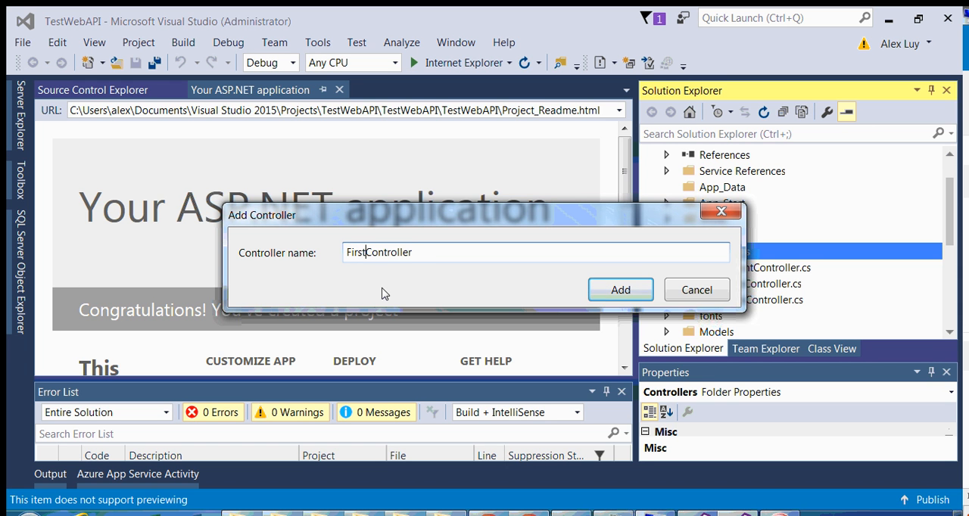
pyautogui.write('My')
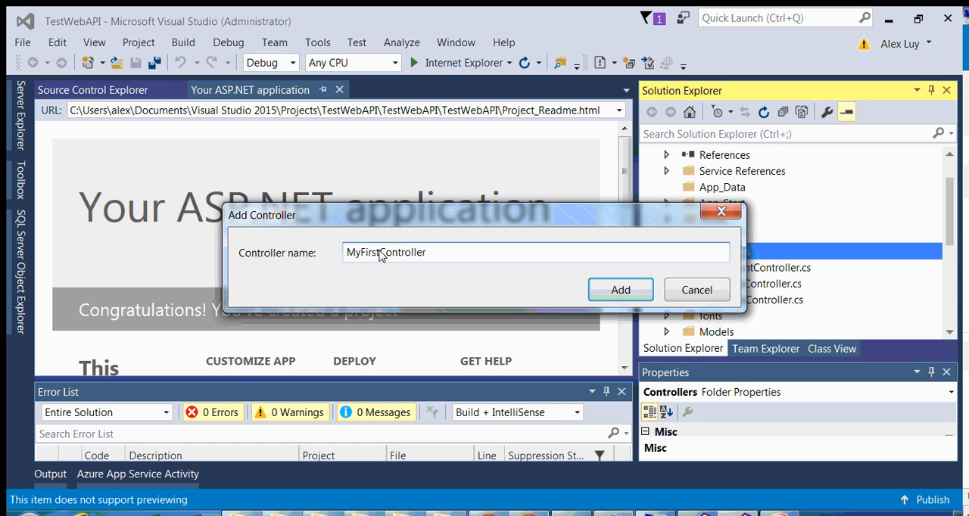
pyautogui.moveTo(381, 252); pyautogui.dragTo(449, 256)
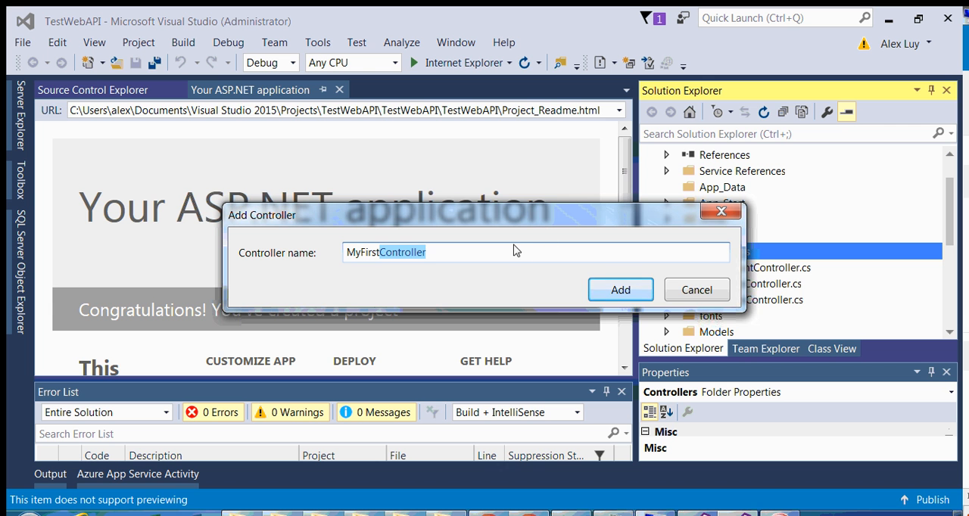
pyautogui.click(620, 290)
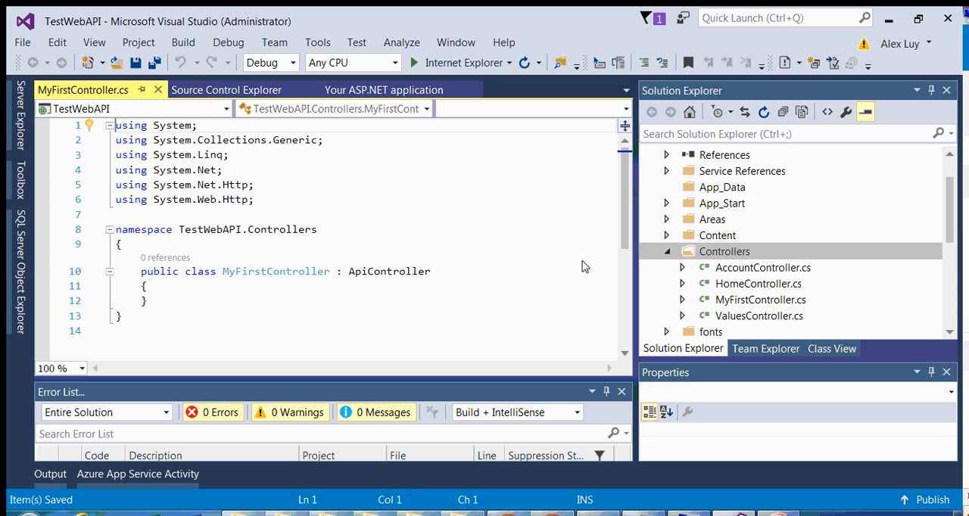
# Insert a RoutePrefix("api/test") attribute above the MyFirstController class declaration.
pyautogui.click(218, 255)
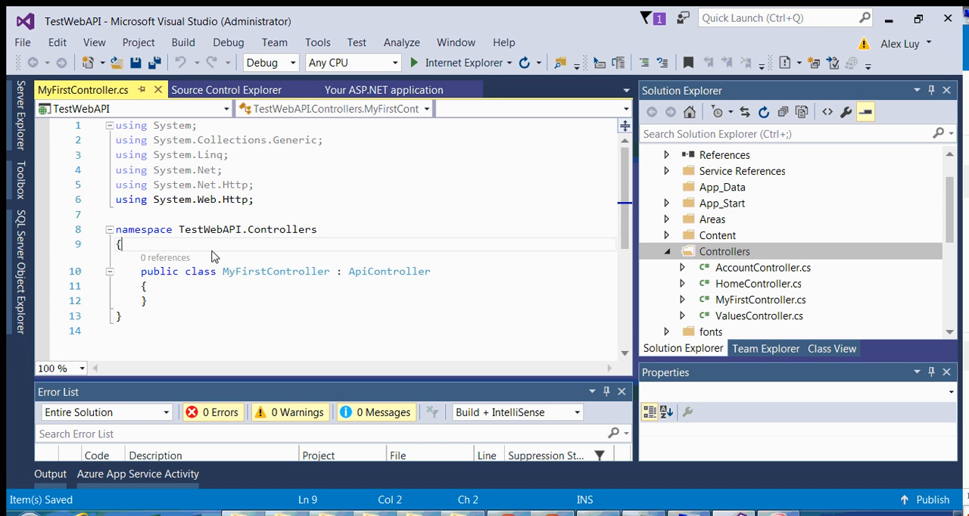
pyautogui.press('Return')
pyautogui.write('[Route')
pyautogui.press('Escape')
pyautogui.write('Prefix')
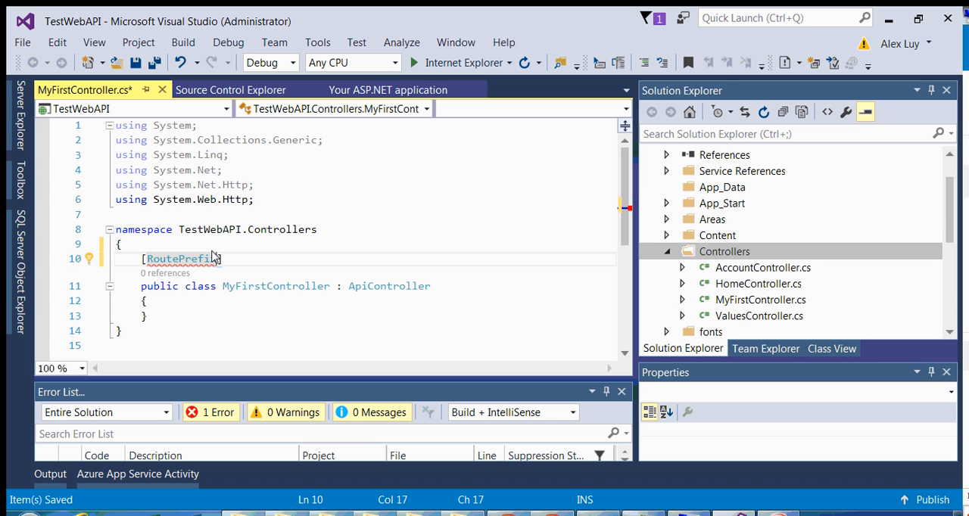
pyautogui.write('("')
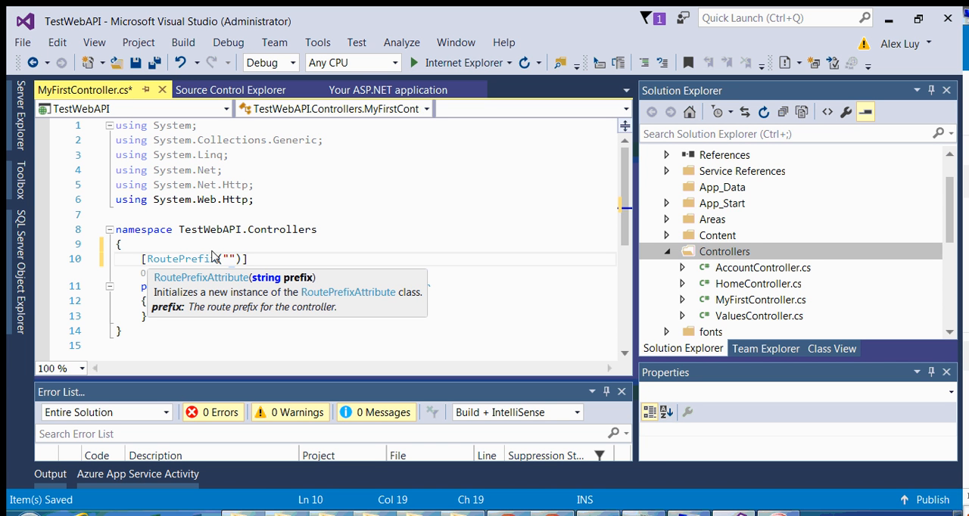
pyautogui.write('api/')
pyautogui.write('test')
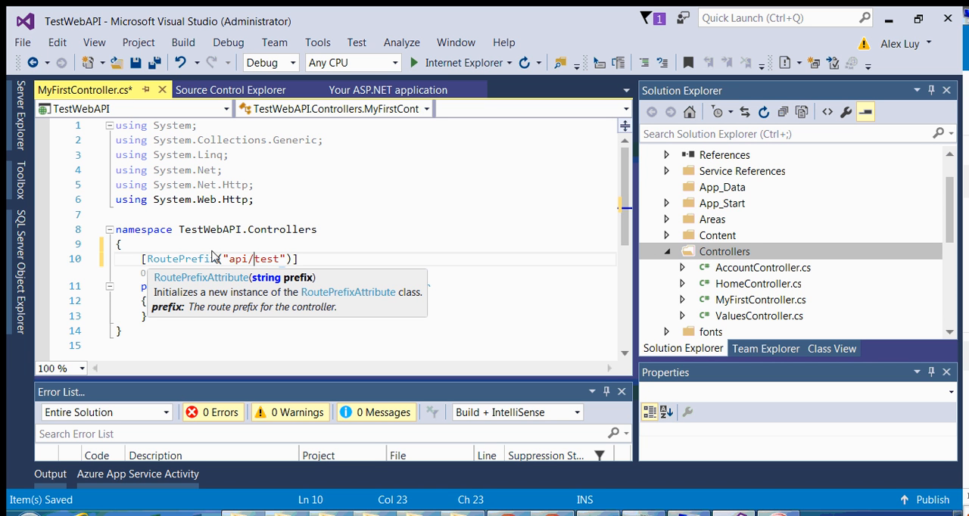
# Add an [AllowAnonymous] attribute on a new line above the RoutePrefix.
pyautogui.press('End')
pyautogui.press('Down')
pyautogui.press('Down')
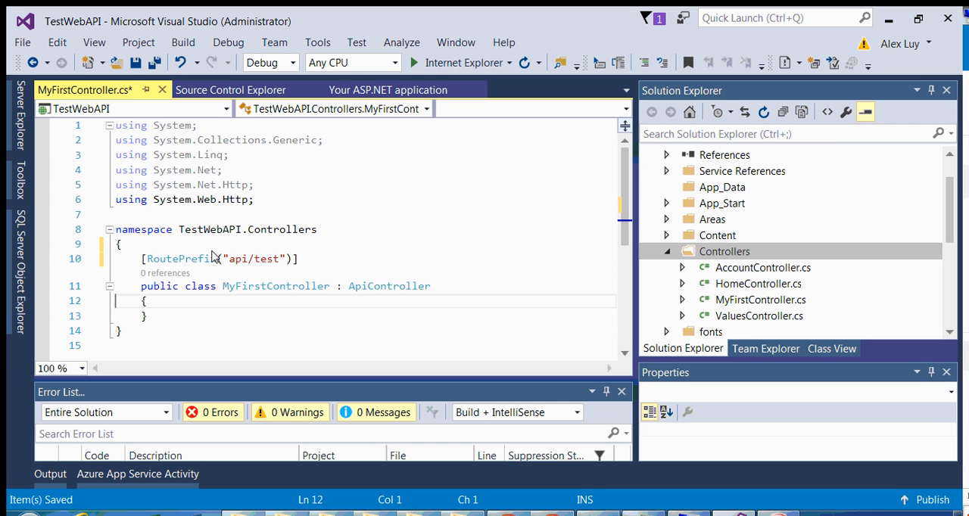
pyautogui.press('Up')
pyautogui.press('Up')
pyautogui.press('Up')
pyautogui.press('End')
pyautogui.press('Return')
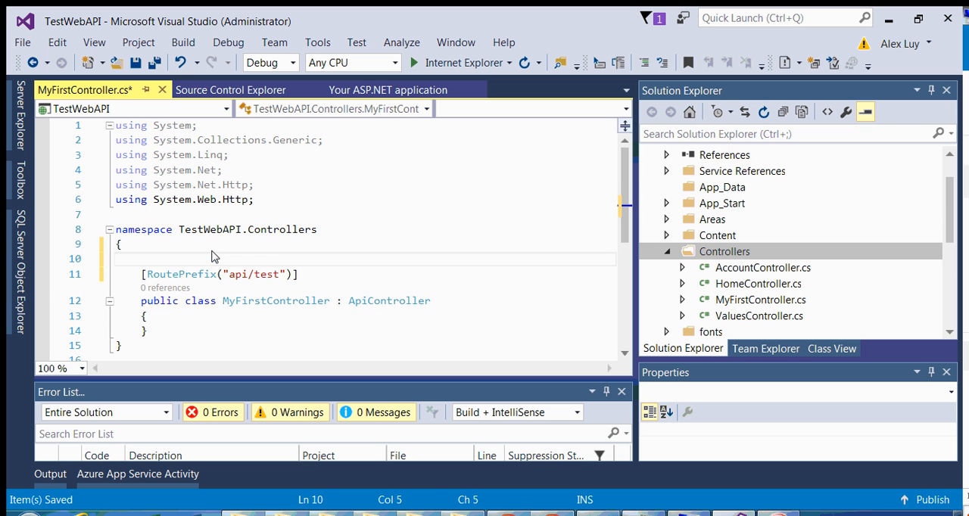
pyautogui.write('[All')
pyautogui.press('Tab')
pyautogui.write(']')
pyautogui.hotkey('ctrl', 'shift', 'Left')
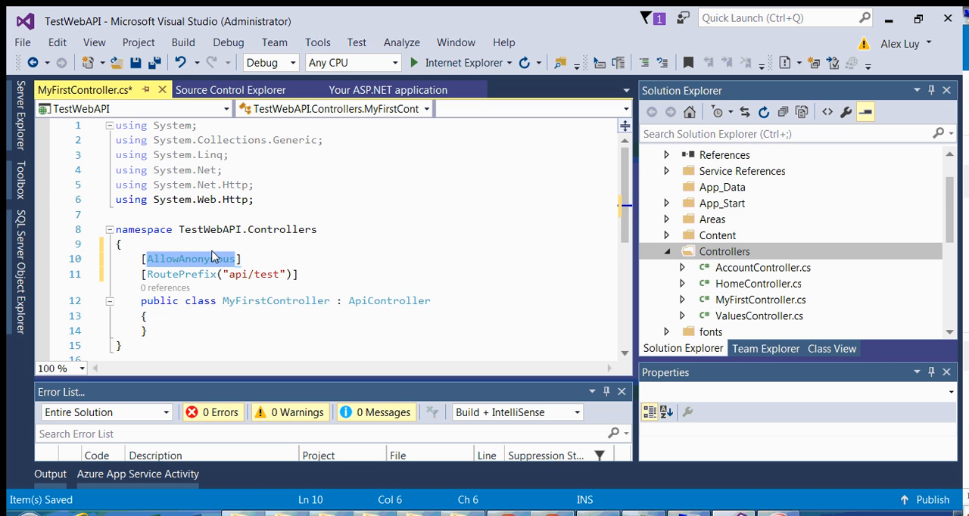
# Open an empty line inside the class body for the first action.
pyautogui.press('Down')
pyautogui.press('Down')
pyautogui.press('Down')
pyautogui.press('End')
pyautogui.press('Return')
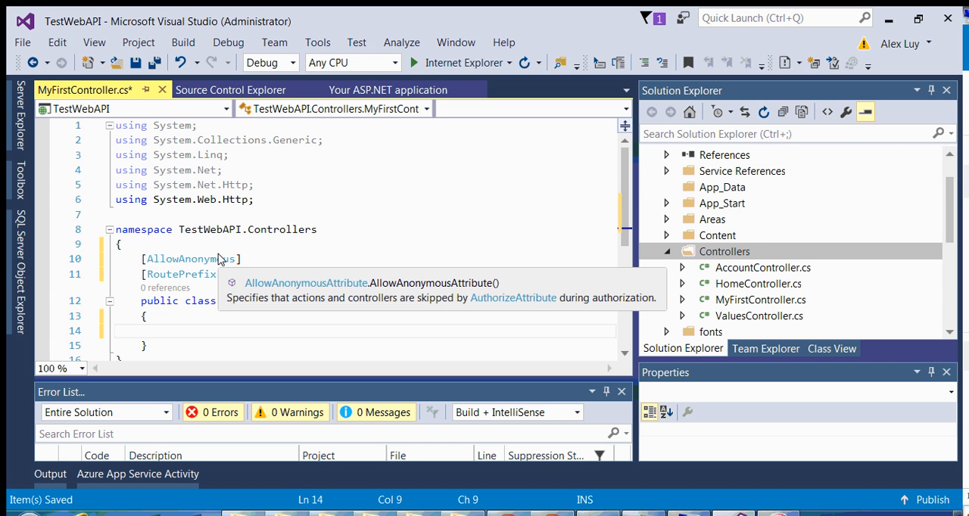
pyautogui.scroll(-3, 227, 261)
pyautogui.scroll(-3, 250, 270)
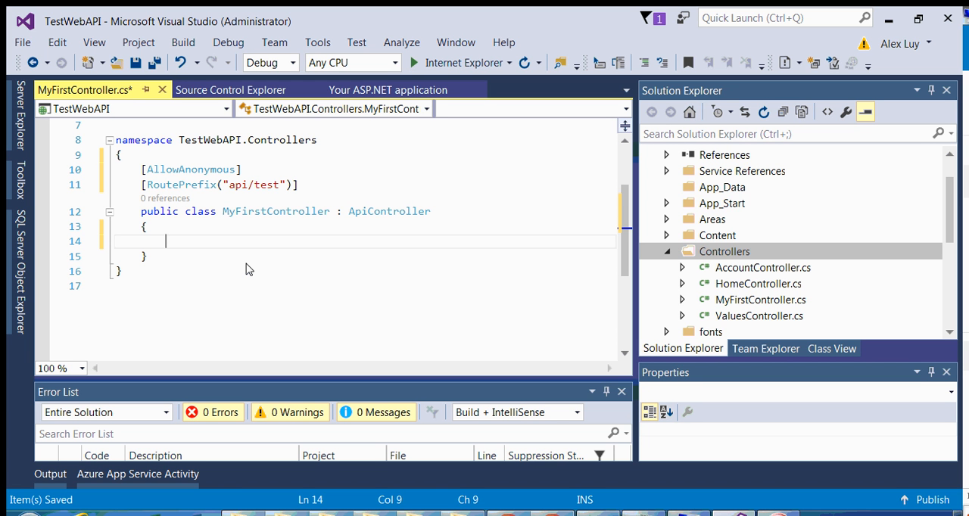
pyautogui.write('[')
pyautogui.write('Httpget')
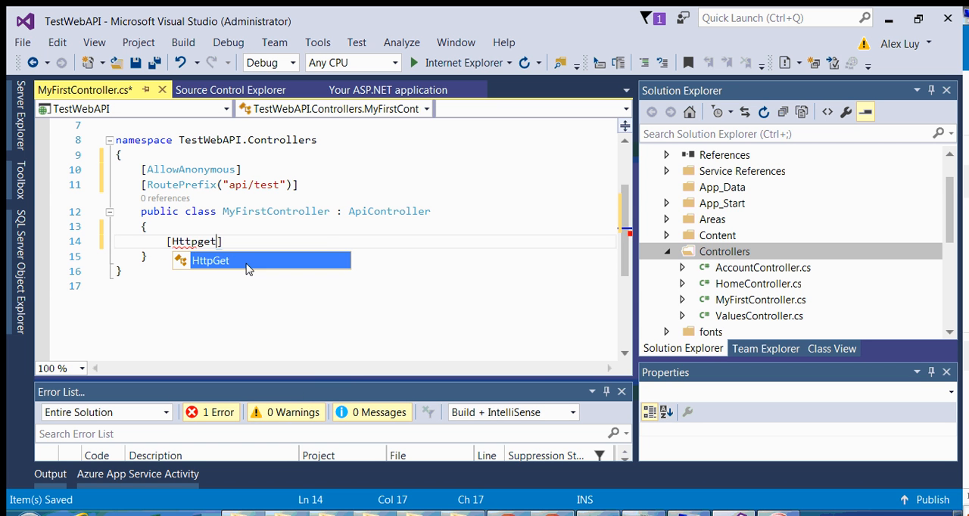
# Fix the misspelled Httpget to the [HttpGet] attribute via IntelliSense.
pyautogui.press('Escape')
pyautogui.press('Left')
pyautogui.press('Left')
pyautogui.press('Left')
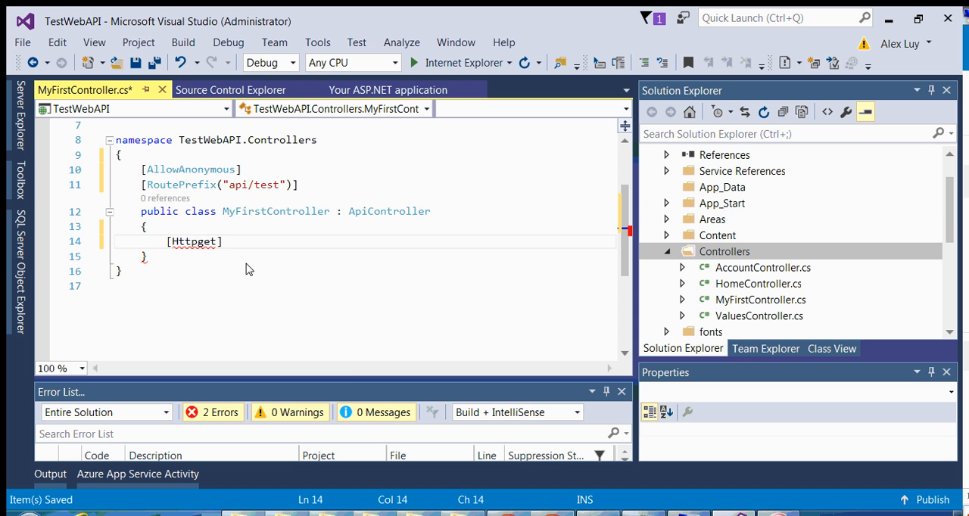
pyautogui.hotkey('ctrl', 'Left')
pyautogui.hotkey('ctrl', 'shift', 'Right')
pyautogui.write('Httpg')
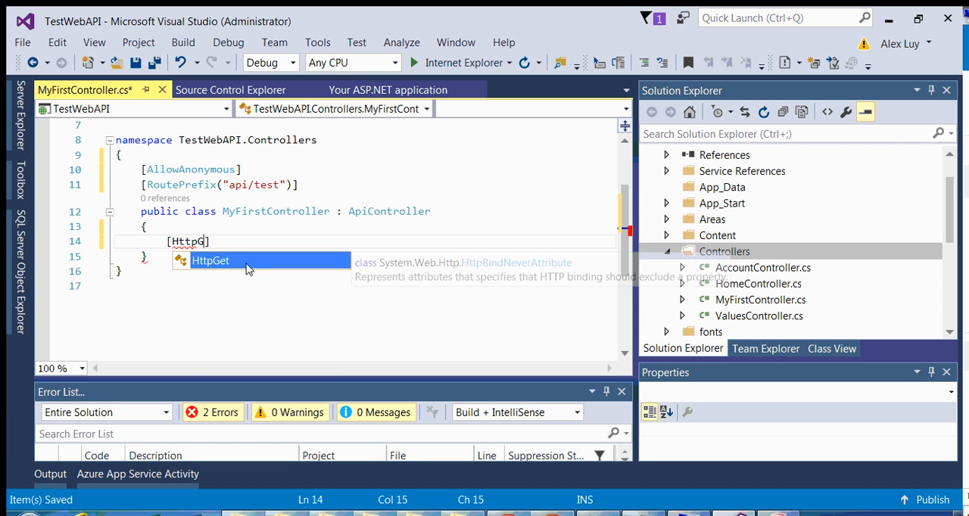
pyautogui.press('Tab')
pyautogui.press('Return')
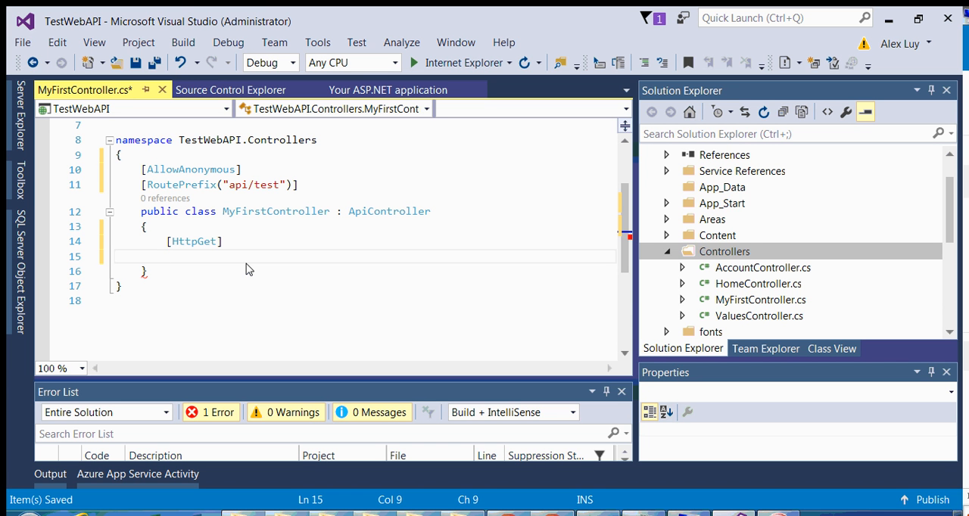
pyautogui.write('[')
pyautogui.write('Route(')
pyautogui.write('"')
pyautogui.write('mytestvalue')
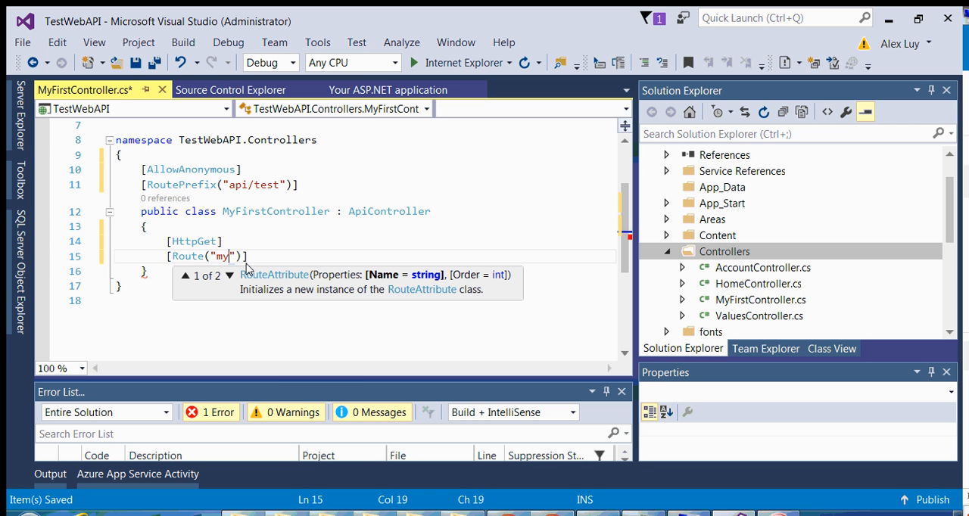
# Add the [Route("mytestvalue")] attribute and a blank line below it for the method.
pyautogui.press('Right')
pyautogui.press('Right')
pyautogui.press('Right')
pyautogui.press('Return')
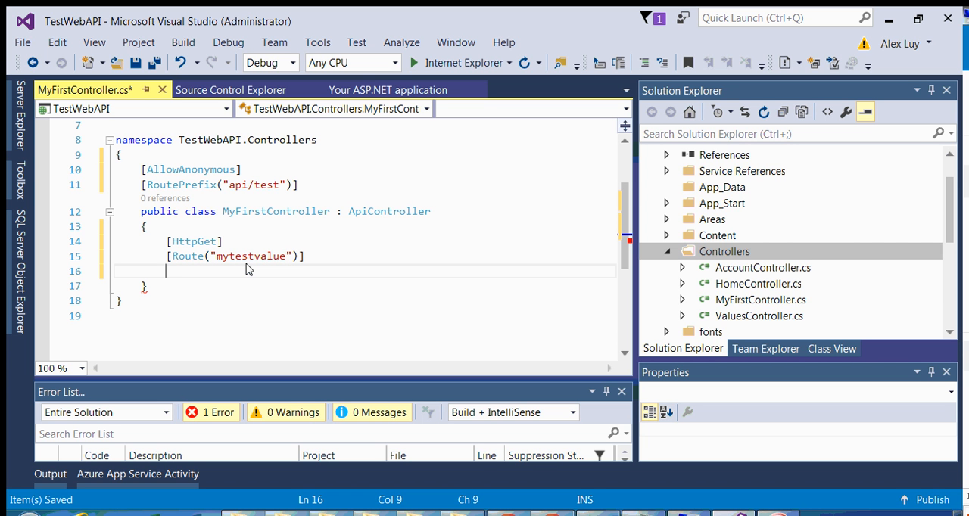
pyautogui.press('Up')
pyautogui.hotkey('ctrl', 'Right')
pyautogui.hotkey('ctrl', 'Right')
pyautogui.hotkey('ctrl', 'shift', 'Right')
pyautogui.press('Down')
pyautogui.press('Down')
pyautogui.press('Up')
pyautogui.write('public ')
pyautogui.write('IHtt')
# Declare a public IHttpActionResult method named MyTestValue, capitalised from the pasted route name.
pyautogui.press('Tab')
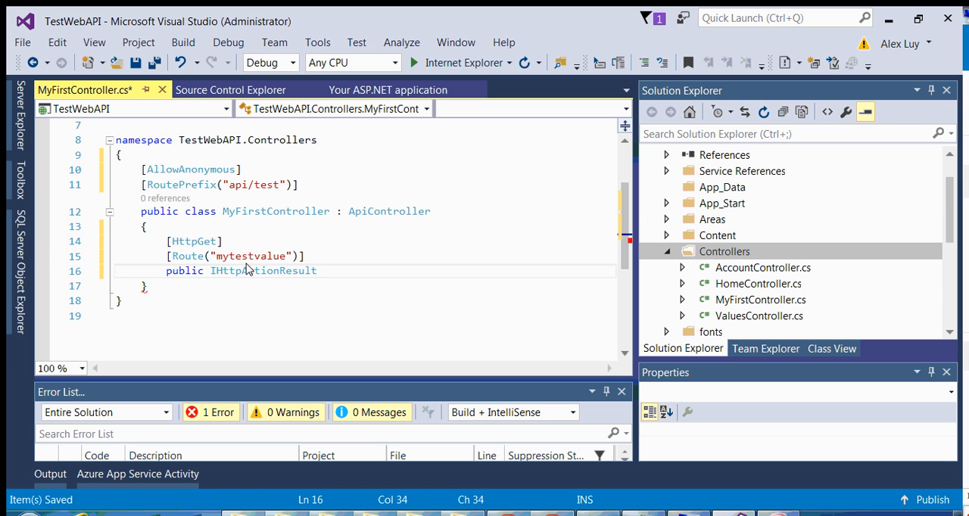
pyautogui.press('Up')
pyautogui.press('Left')
pyautogui.press('Left')
pyautogui.press('Left')
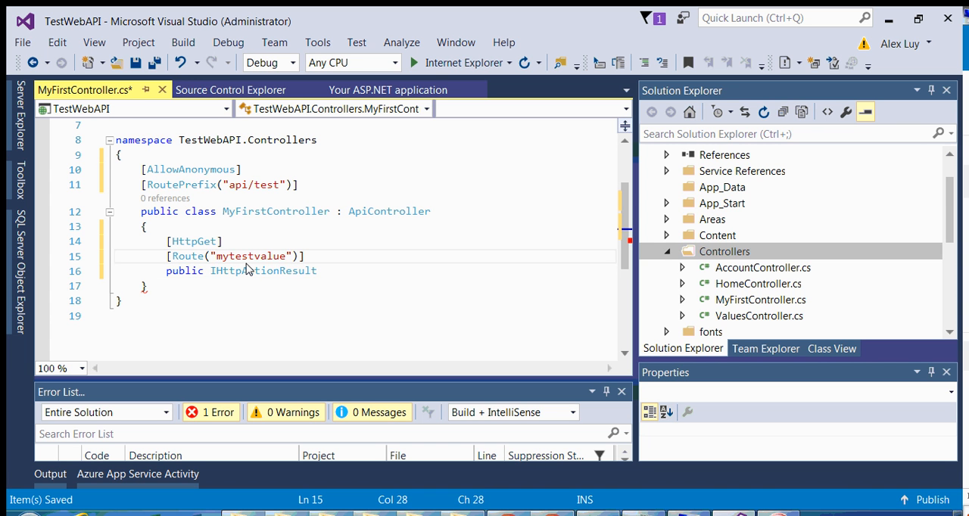
pyautogui.hotkey('ctrl', 'shift', 'Left')
pyautogui.press('Down')
pyautogui.press('Down')
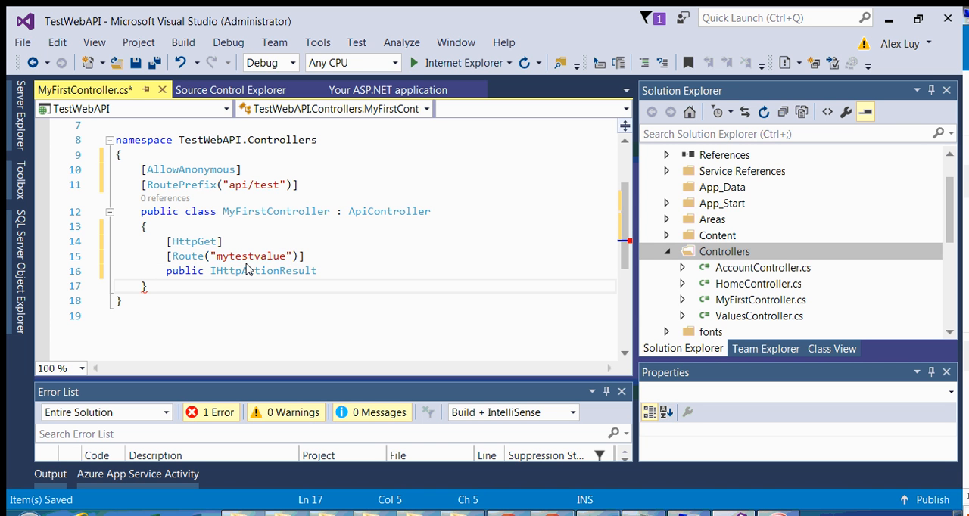
pyautogui.press('Left')
pyautogui.press('Left')
pyautogui.press('Left')
pyautogui.press('Left')
pyautogui.press('Left')
pyautogui.hotkey('ctrl', 'v')
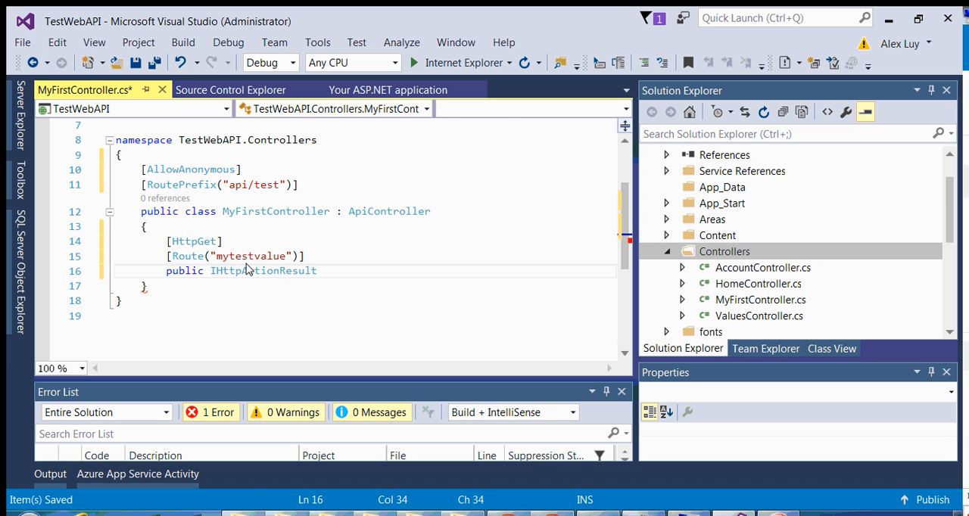
pyautogui.hotkey('ctrl', 'Left')
pyautogui.hotkey('shift', 'Right')
pyautogui.write('MY')
pyautogui.press('BackSpace')
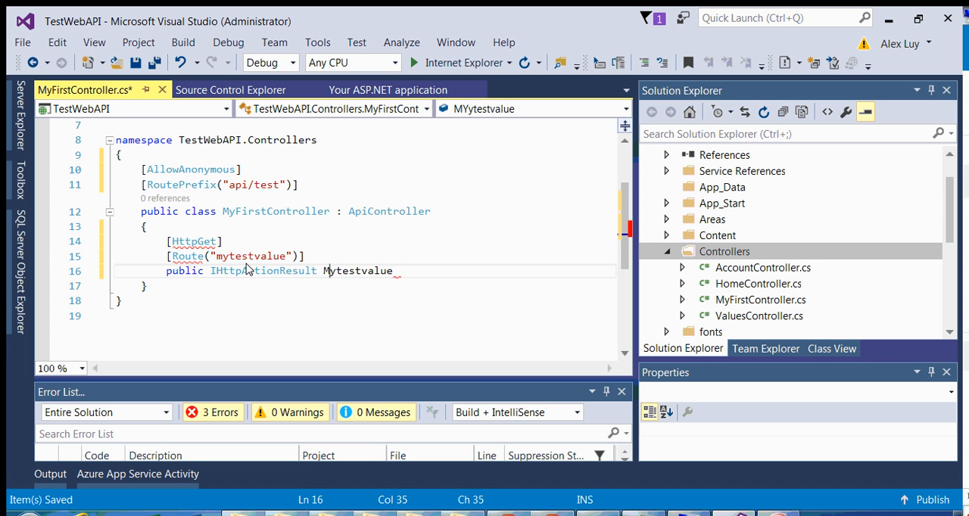
pyautogui.press('Right')
pyautogui.hotkey('shift', 'Right')
pyautogui.write('T')
pyautogui.press('Right')
pyautogui.press('Right')
pyautogui.press('Right')
pyautogui.hotkey('shift', 'Right')
pyautogui.write('V')
pyautogui.press('End')
pyautogui.write('()')
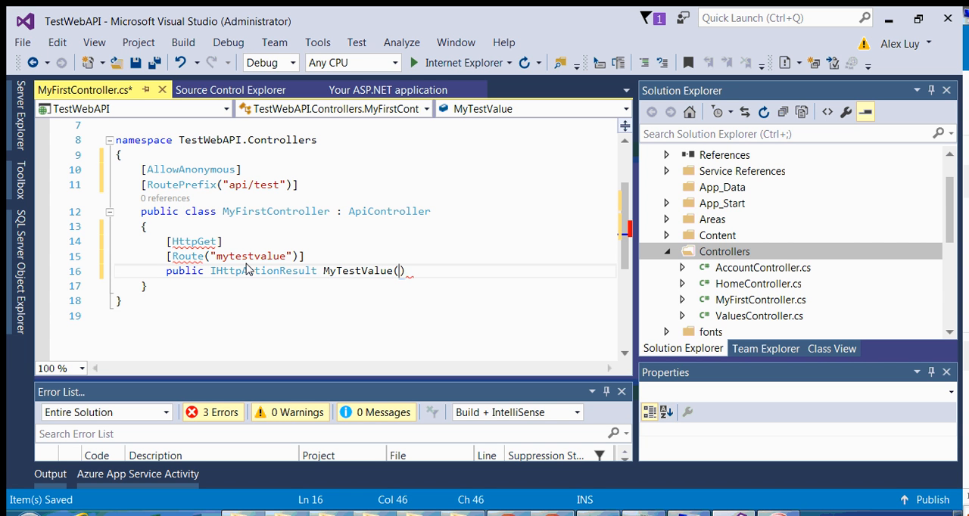
# Give MyTestValue a body returning Ok(20) and save the controller file.
pyautogui.press('Return')
pyautogui.write('{')
pyautogui.press('Return')
pyautogui.write('return Ok(')
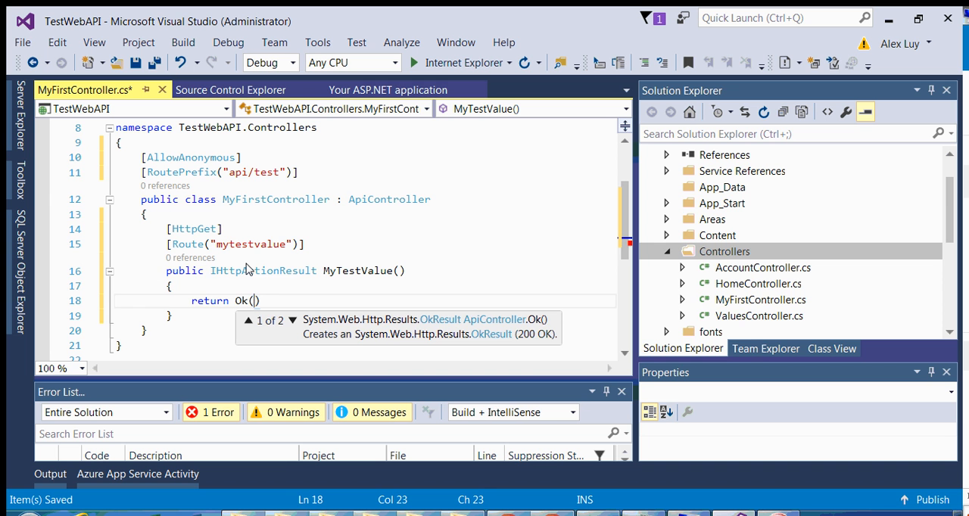
pyautogui.write('20')
pyautogui.press('Escape')
pyautogui.write(';')
pyautogui.hotkey('ctrl', 's')
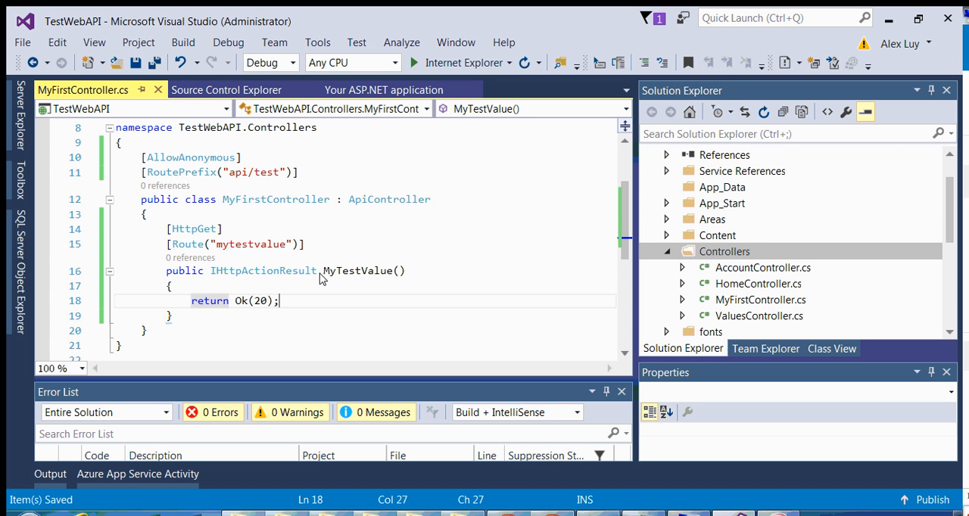
pyautogui.moveTo(326, 271); pyautogui.dragTo(395, 276)
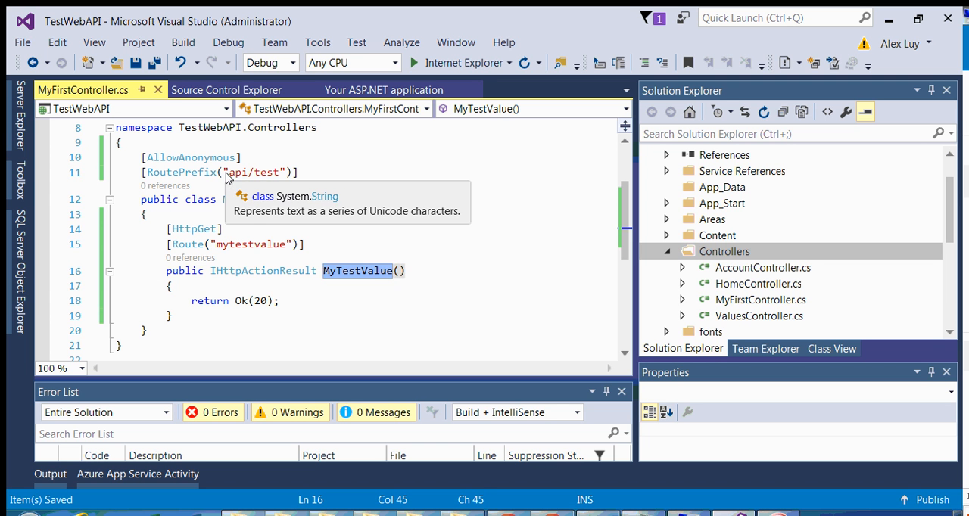
pyautogui.moveTo(228, 173); pyautogui.dragTo(282, 175)
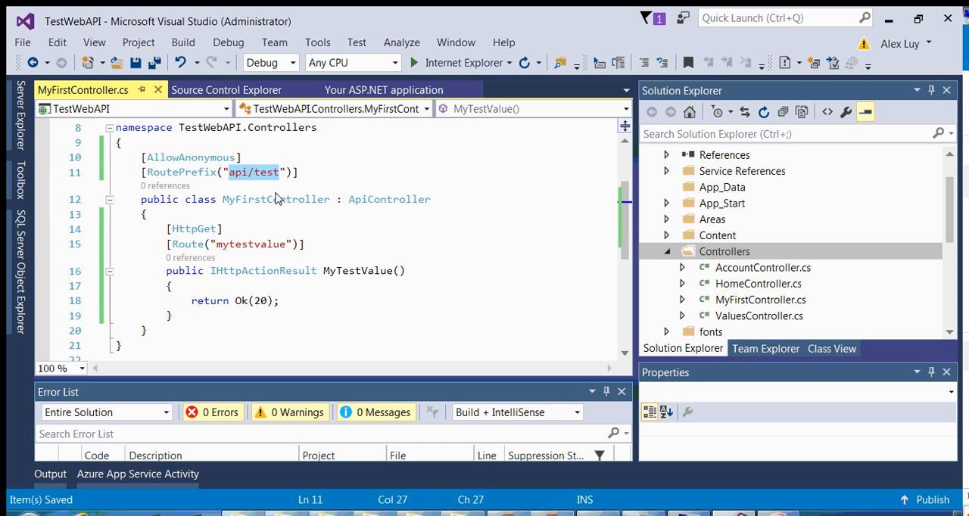
pyautogui.doubleClick(250, 246)
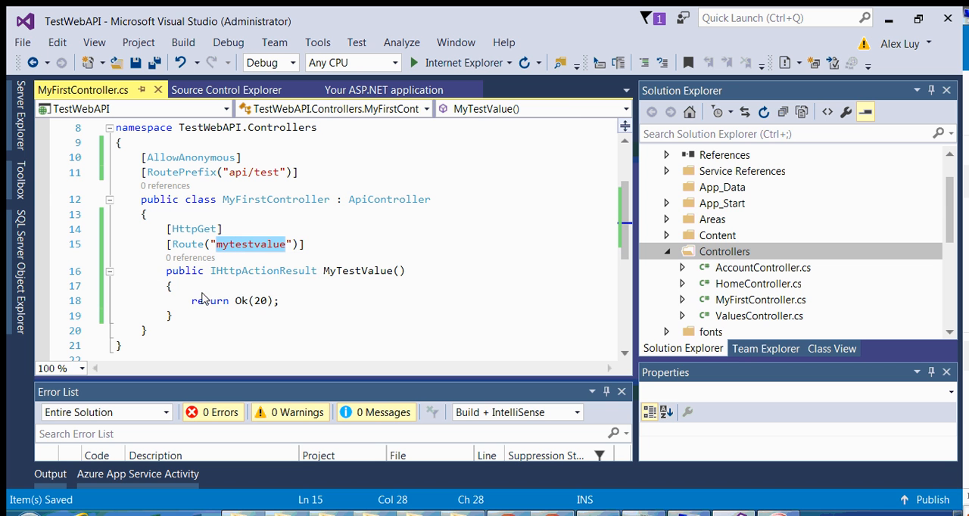
pyautogui.click(220, 272)
pyautogui.click(371, 271)
pyautogui.click(210, 318)
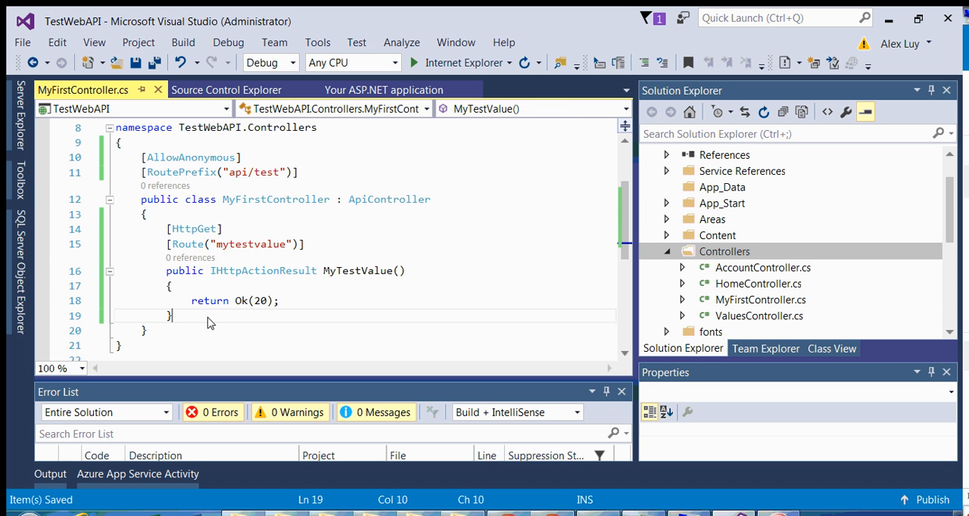
# Add [HttpGet] and [Route("mysecondtest")] attributes below the first action.
pyautogui.press('Return')
pyautogui.press('Return')
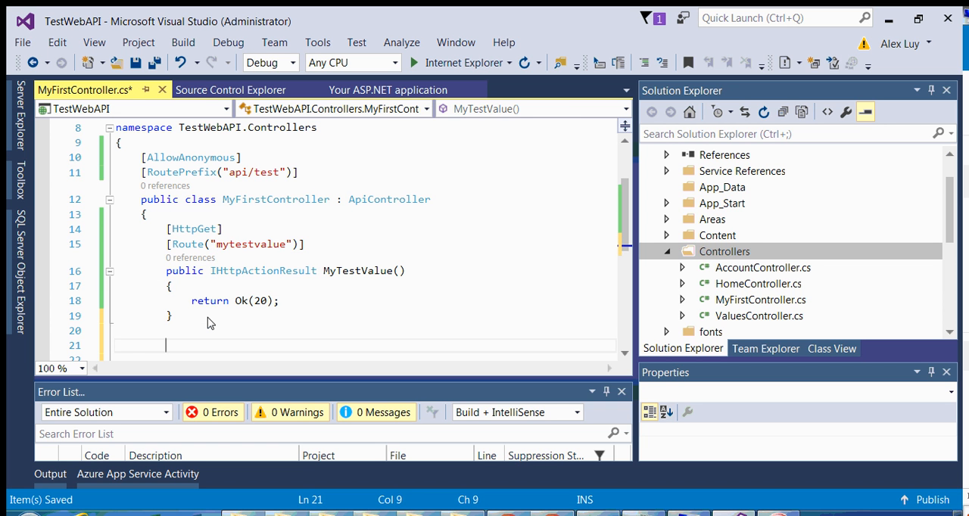
pyautogui.write('[Http')
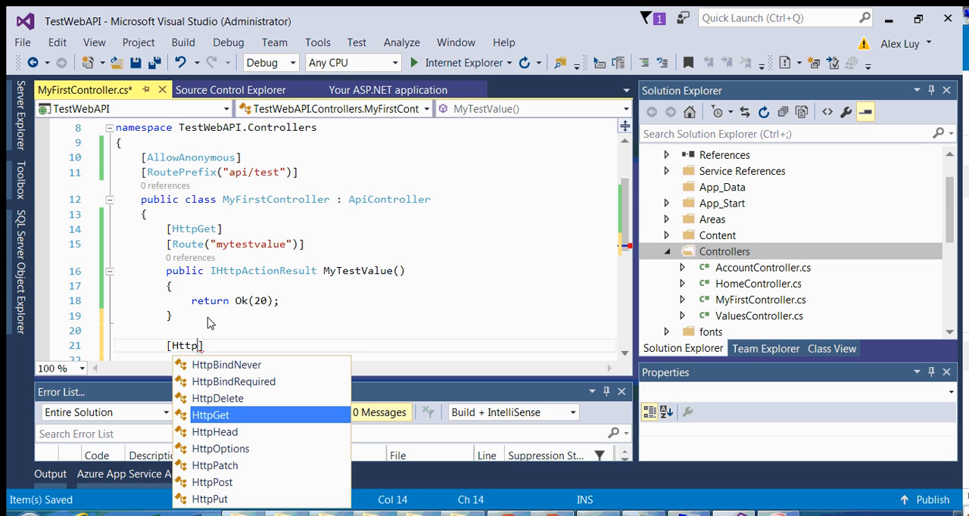
pyautogui.press('Tab')
pyautogui.press('End')
pyautogui.press('Return')
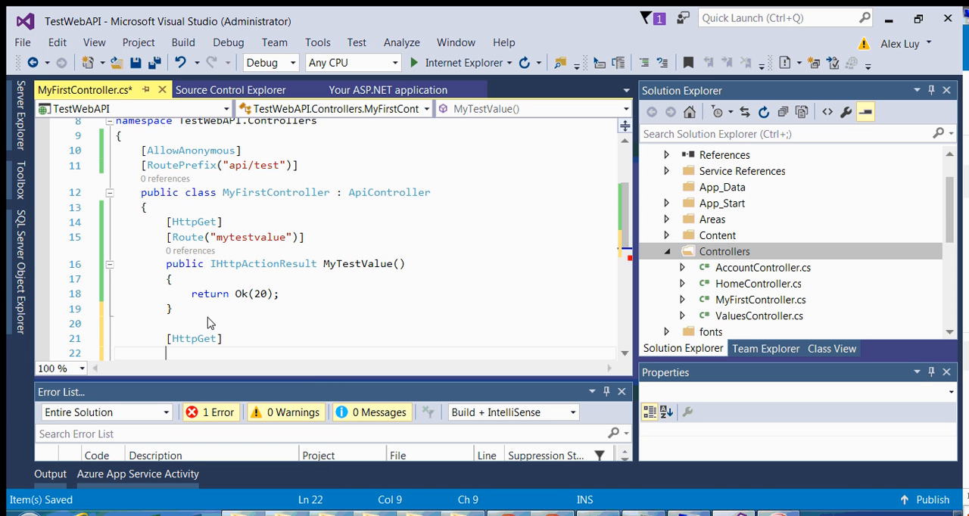
pyautogui.write('[Route(')
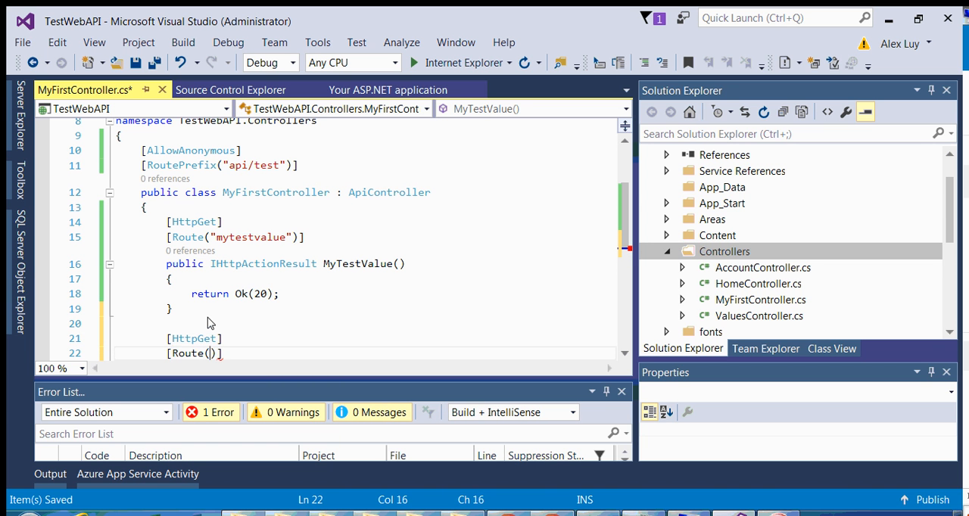
pyautogui.write('mytestvalue')
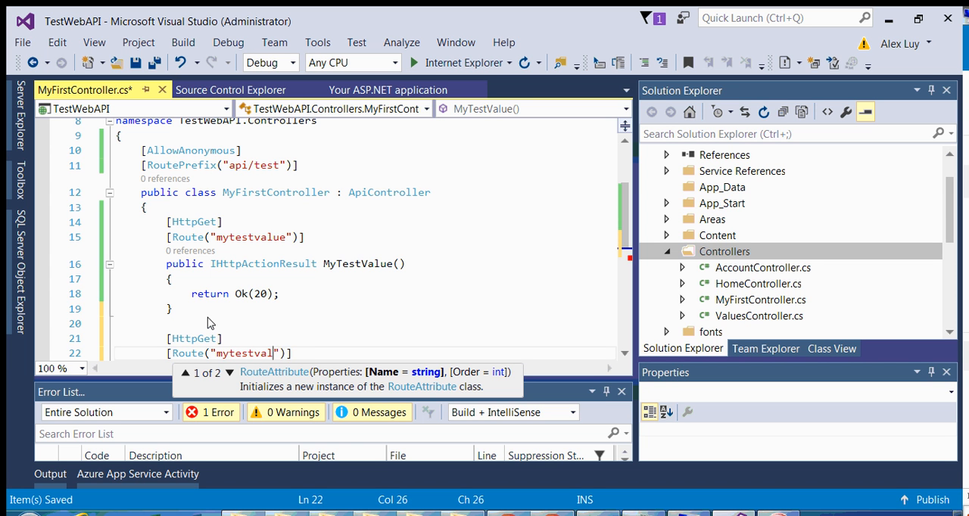
pyautogui.press('BackSpace')
pyautogui.press('BackSpace')
pyautogui.press('BackSpace')
pyautogui.write('secondtet')
pyautogui.write('t')
pyautogui.press('End')
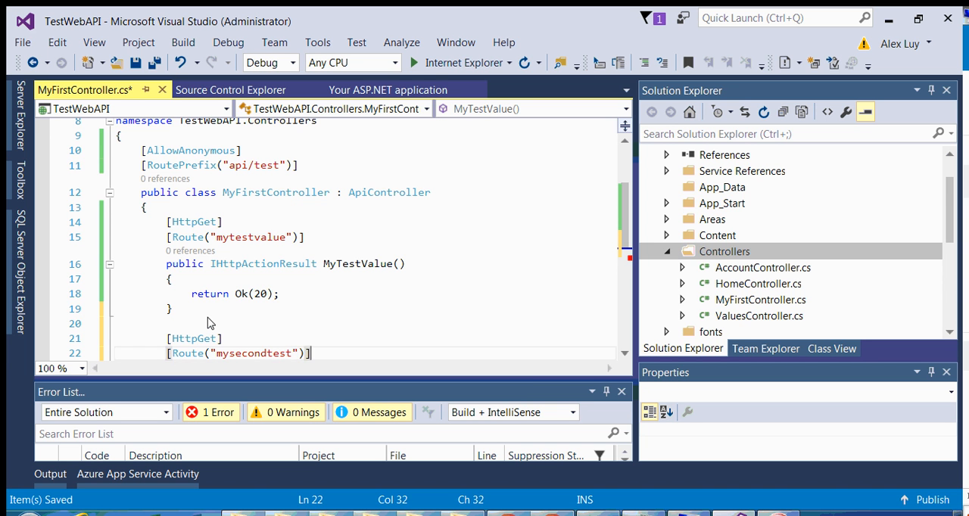
pyautogui.press('Return')
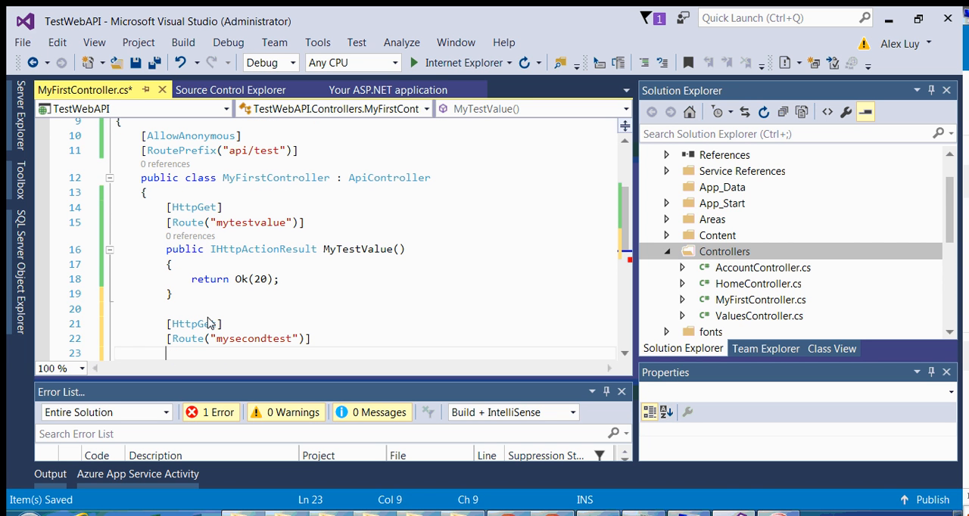
# Duplicate the first method under the new route and change its returned value from 20 to 10.
pyautogui.press('Up')
pyautogui.press('Up')
pyautogui.press('Up')
pyautogui.press('Up')
pyautogui.press('Up')
pyautogui.press('Up')
pyautogui.hotkey('shift', 'Down')
pyautogui.hotkey('shift', 'Down')
pyautogui.hotkey('shift', 'Down')
pyautogui.hotkey('shift', 'End')
pyautogui.hotkey('ctrl', 'c')
pyautogui.click(210, 323)
pyautogui.hotkey('ctrl', 'v')
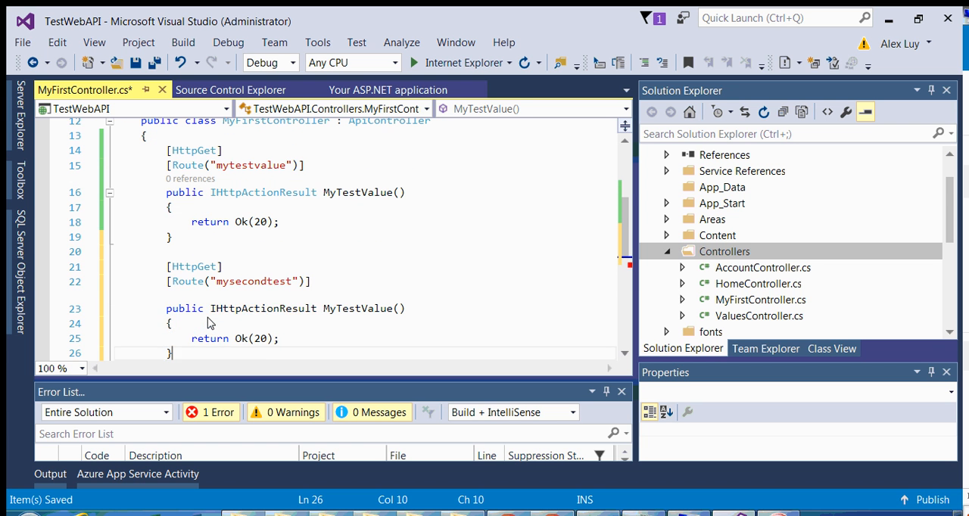
pyautogui.press('Down')
pyautogui.hotkey('ctrl', 'Right')
pyautogui.hotkey('ctrl', 'Right')
pyautogui.hotkey('ctrl', 'Right')
pyautogui.hotkey('shift', 'Right')
pyautogui.write('1')
# Rename the copied method from MyTestValue to MySecondTest.
pyautogui.press('Up')
pyautogui.press('Up')
pyautogui.press('Up')
pyautogui.press('Left')
pyautogui.press('Left')
pyautogui.press('Left')
pyautogui.hotkey('ctrl', 'shift', 'Left')
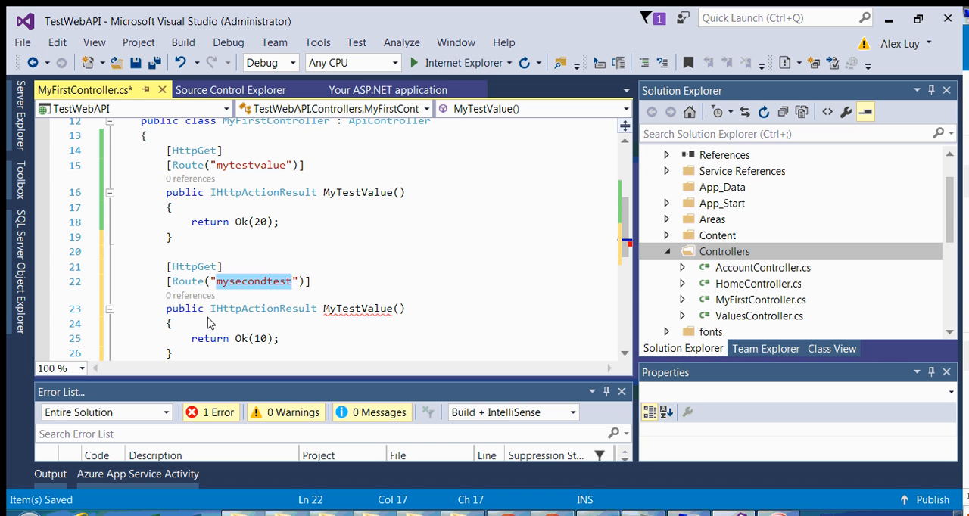
pyautogui.press('Down')
pyautogui.hotkey('ctrl', 'Right')
pyautogui.hotkey('ctrl', 'shift', 'Right')
pyautogui.hotkey('ctrl', 'v')
pyautogui.press('Home')
pyautogui.hotkey('ctrl', 'Right')
pyautogui.hotkey('ctrl', 'Right')
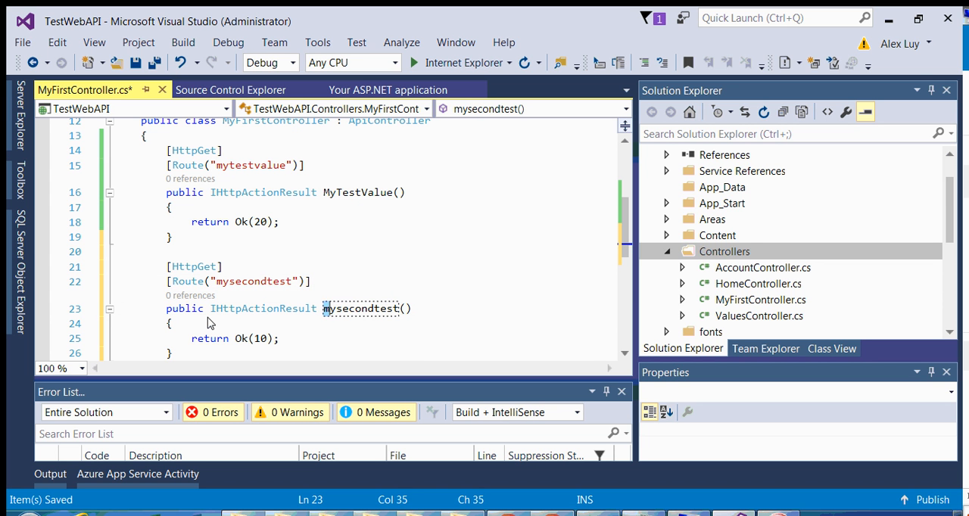
pyautogui.press('Delete')
pyautogui.write('M')
pyautogui.press('Delete')
pyautogui.write('S')
pyautogui.press('Right')
pyautogui.press('Right')
pyautogui.press('Right')
pyautogui.press('Right')
pyautogui.press('Delete')
pyautogui.write('T')
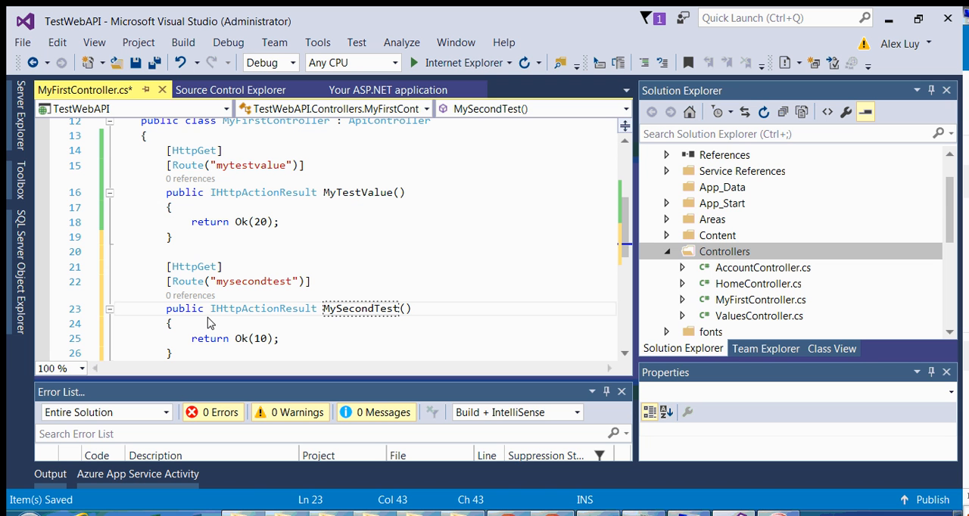
# Save the controller, hide the Error List and point out the 20 and 10 return values.
pyautogui.hotkey('ctrl', 's')
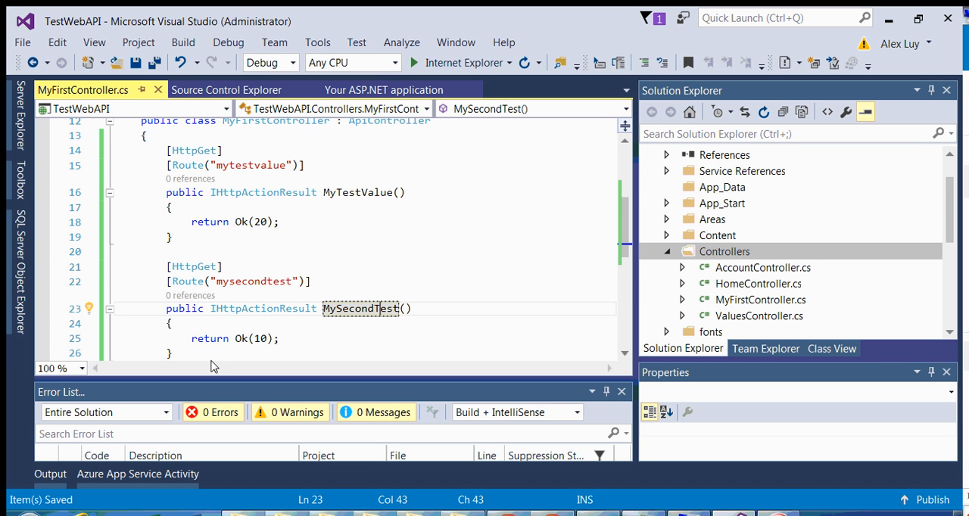
pyautogui.click(621, 391)
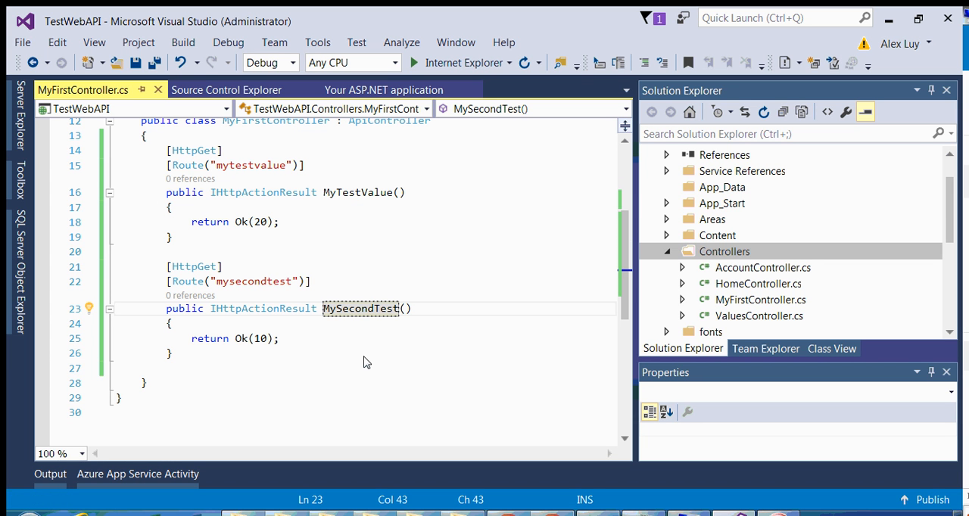
pyautogui.scroll(1, 378, 364)
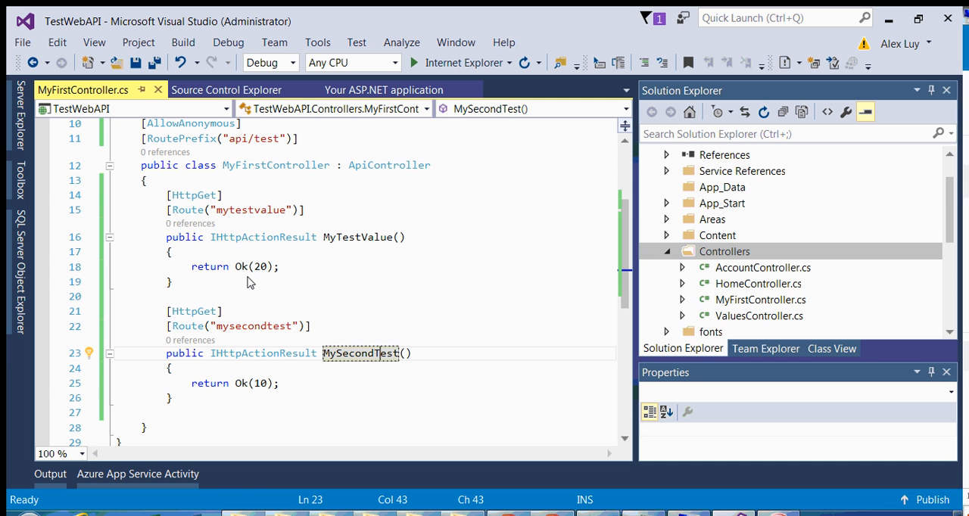
pyautogui.moveTo(190, 267); pyautogui.dragTo(284, 270)
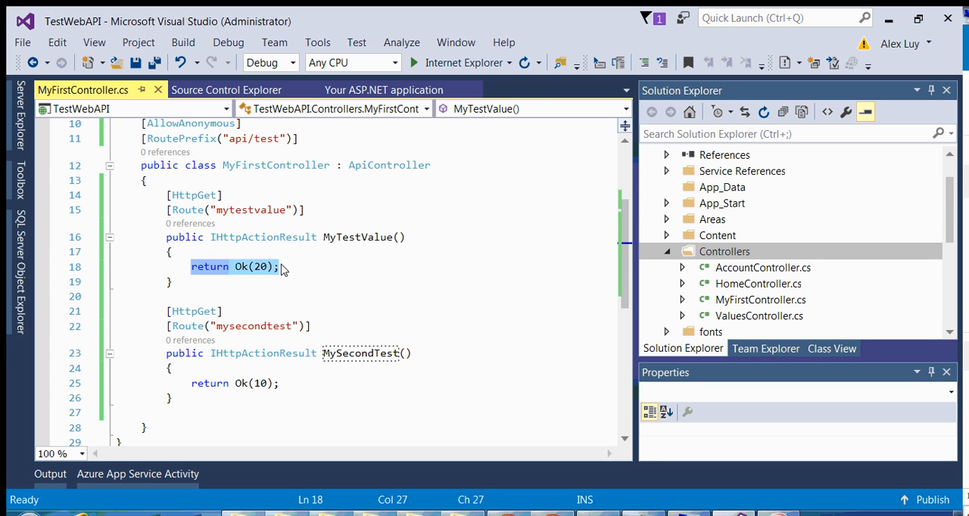
pyautogui.click(261, 267)
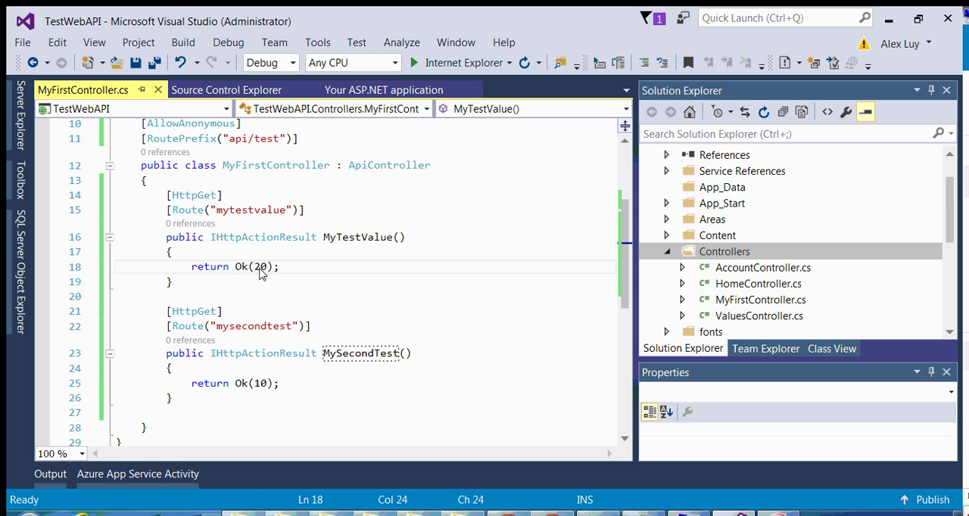
pyautogui.doubleClick(260, 384)
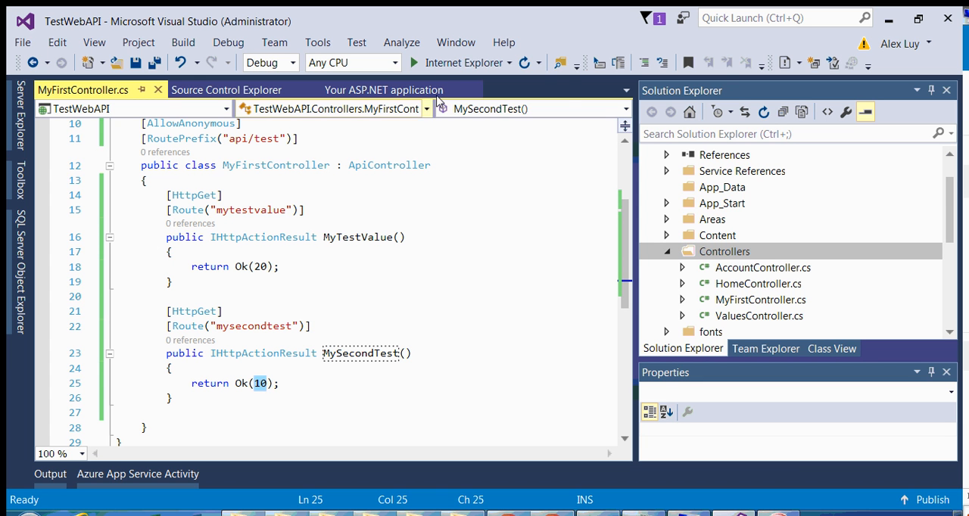
# Choose Google Chrome as the run browser and start debugging TestWebAPI.
pyautogui.click(509, 63)
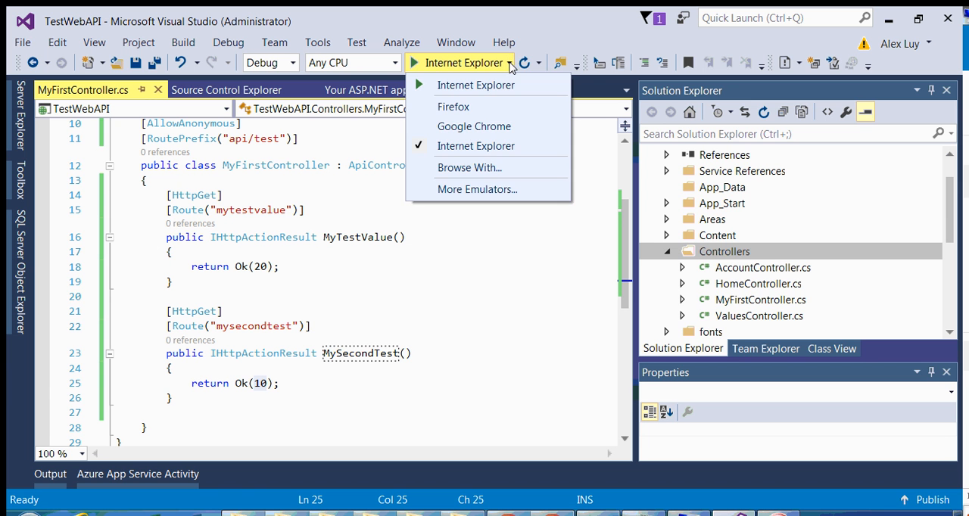
pyautogui.click(473, 127)
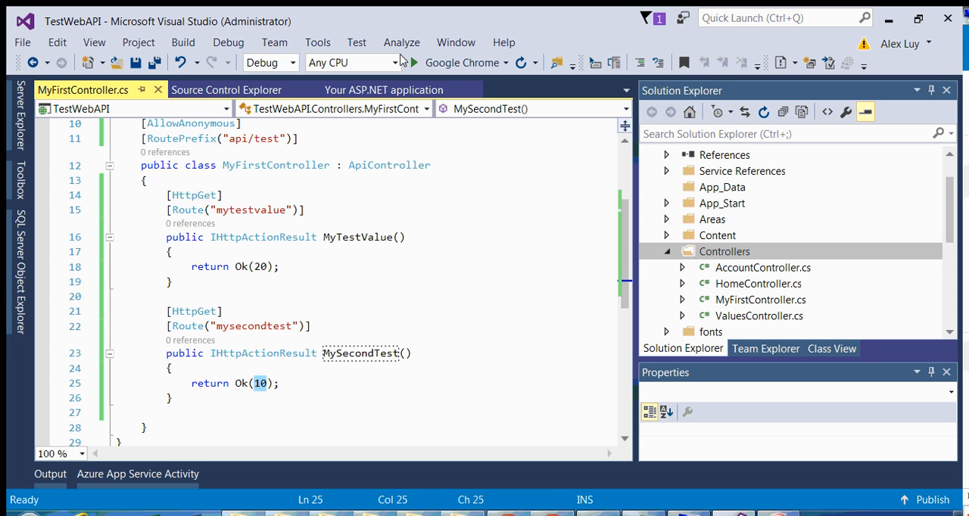
pyautogui.click(460, 63)
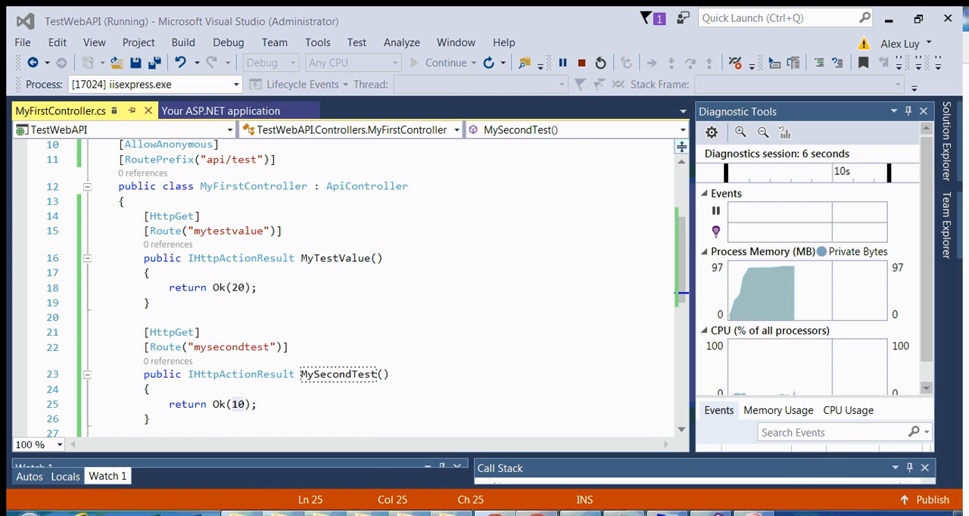
# Paste localhost:50109 into the address bar, maximize Chrome and load the ASP.NET home page.
pyautogui.hotkey('alt', 'Tab')
pyautogui.click(576, 217)
pyautogui.rightClick(576, 216)
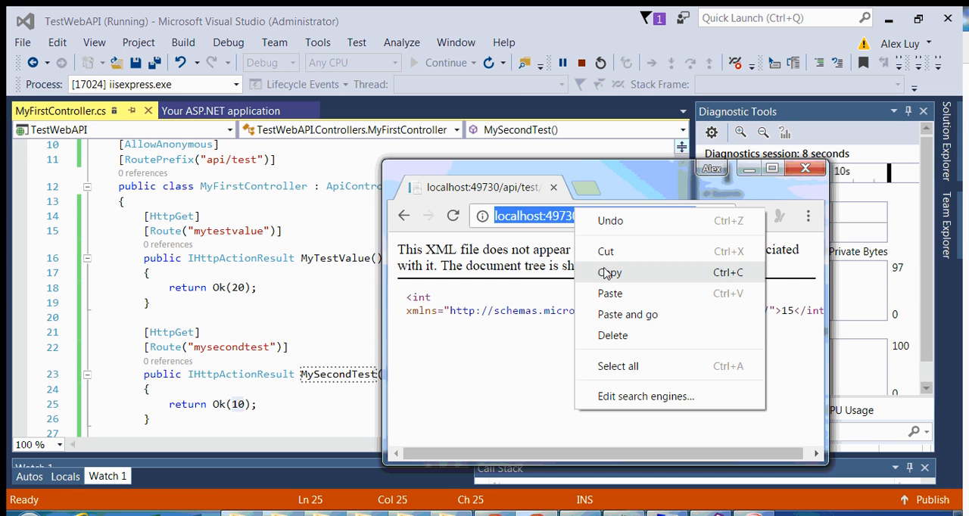
pyautogui.click(605, 294)
pyautogui.doubleClick(642, 190)
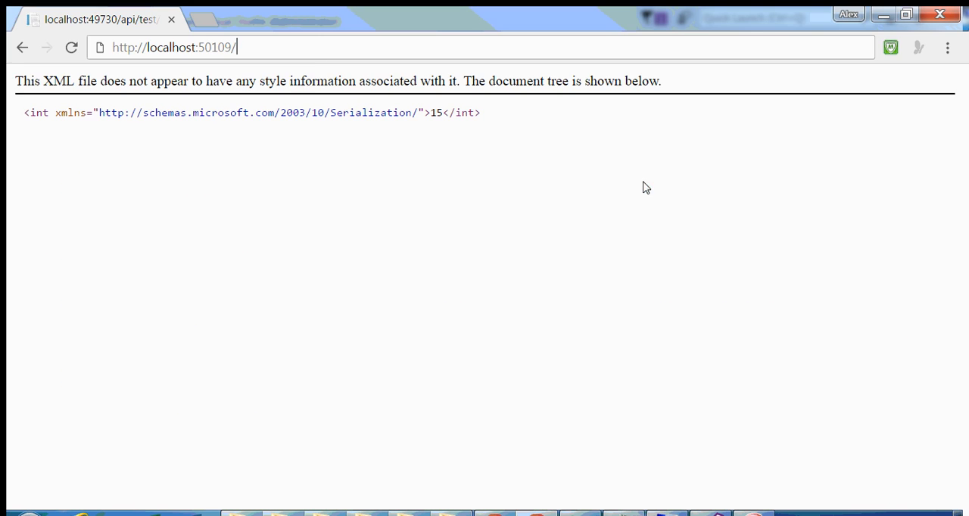
pyautogui.press('Return')
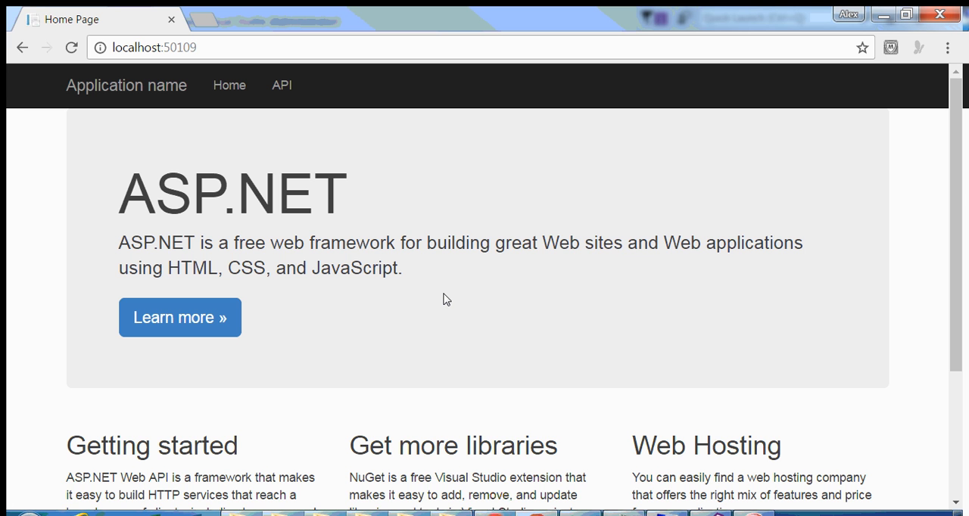
pyautogui.scroll(-3, 406, 269)
pyautogui.scroll(3, 462, 328)
# Review MyTestValue, its 20 return and the api/test route prefix in Visual Studio, then return to Chrome.
pyautogui.hotkey('alt', 'Tab')
pyautogui.hotkey('alt', 'Tab')
pyautogui.hotkey('alt', 'Tab')
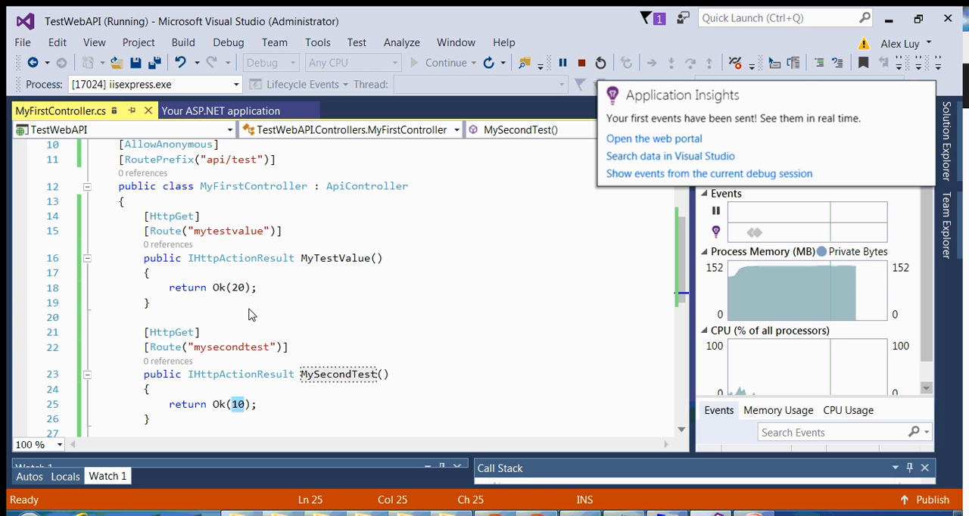
pyautogui.click(341, 258)
pyautogui.doubleClick(341, 258)
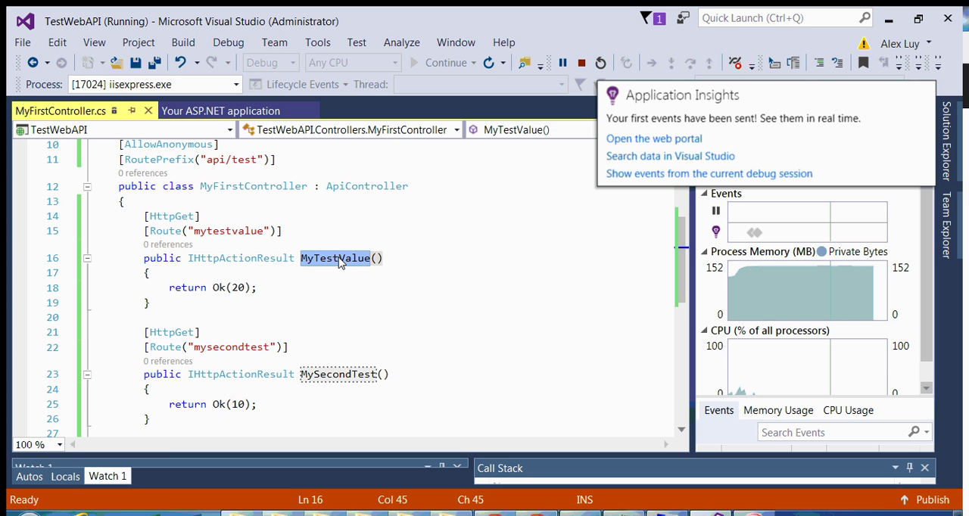
pyautogui.doubleClick(237, 288)
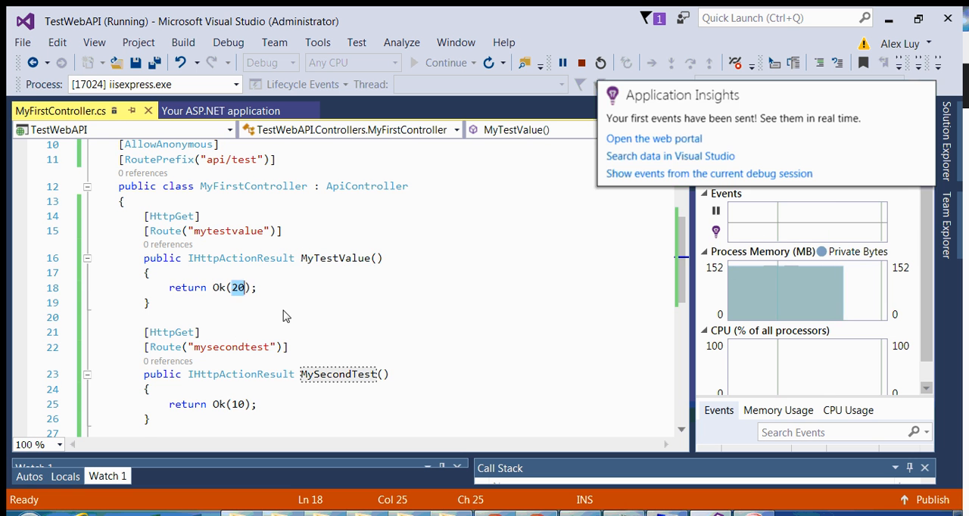
pyautogui.scroll(1, 228, 250)
pyautogui.moveTo(207, 204); pyautogui.dragTo(257, 204)
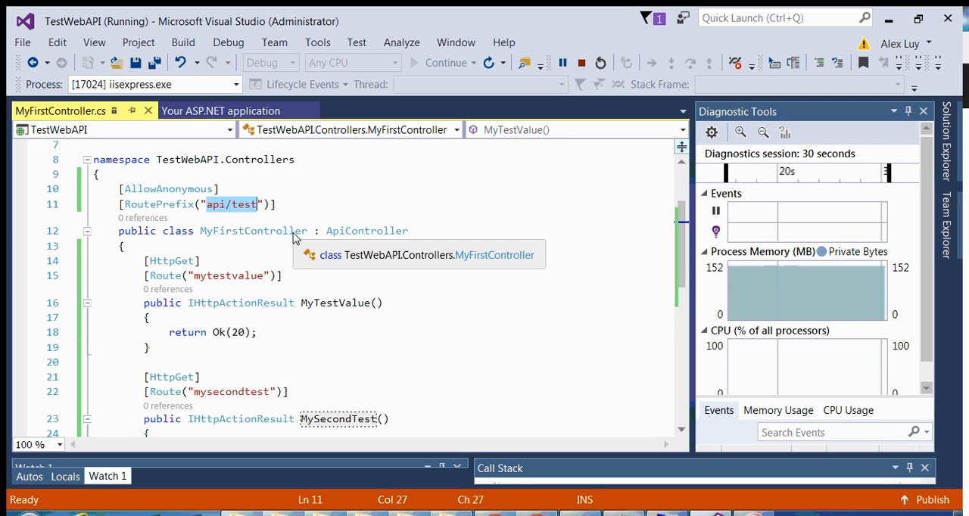
pyautogui.hotkey('alt', 'Tab')
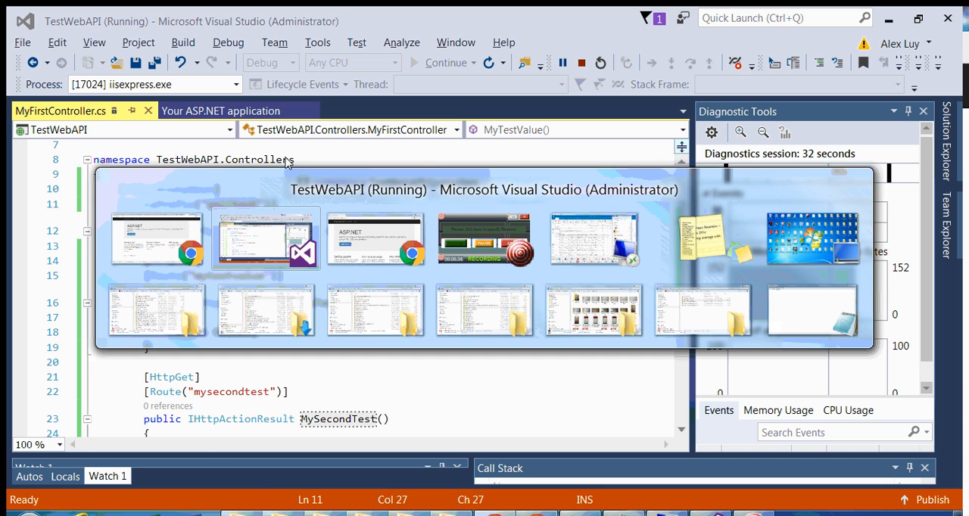
pyautogui.click(230, 49)
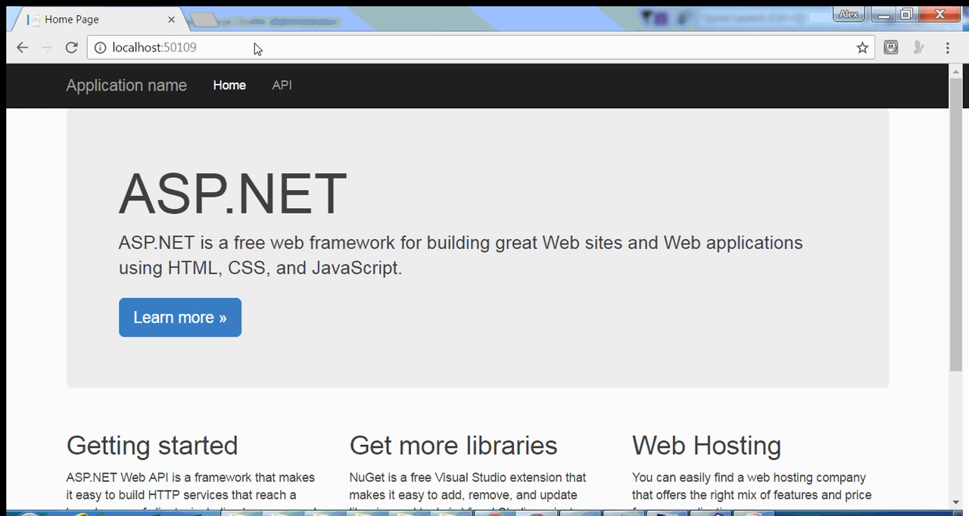
pyautogui.write('/api/test')
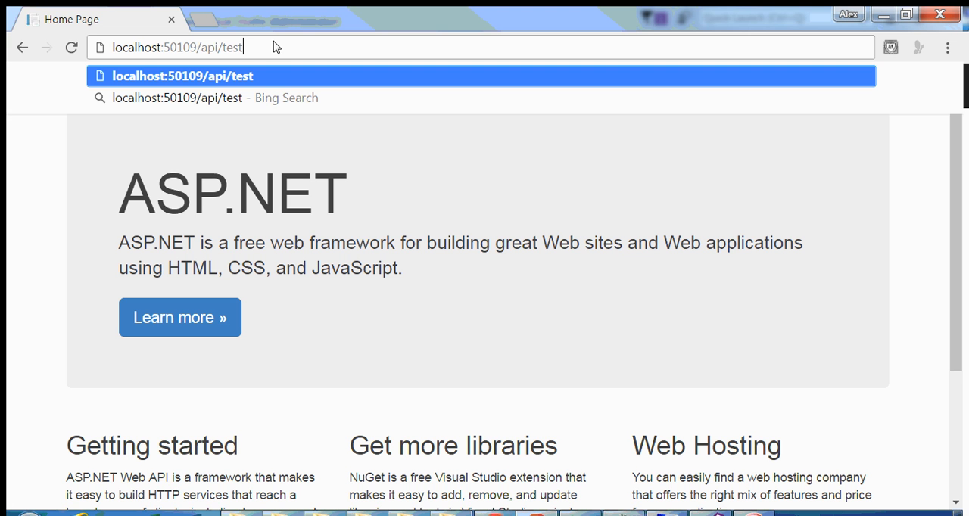
# Extend the address to localhost:50109/api/test and shrink Chrome into a window over the code.
pyautogui.moveTo(244, 47); pyautogui.dragTo(203, 47)
pyautogui.click(906, 14)
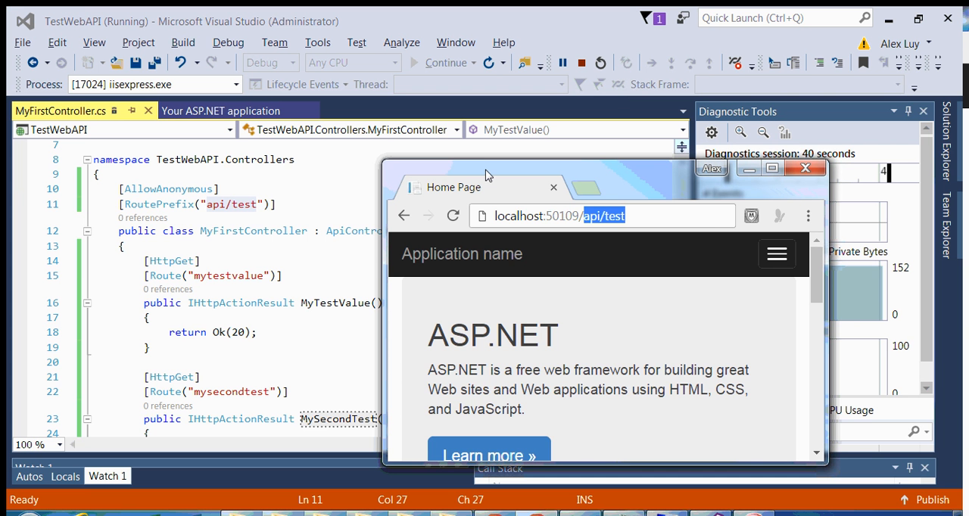
pyautogui.moveTo(498, 172); pyautogui.dragTo(500, 150)
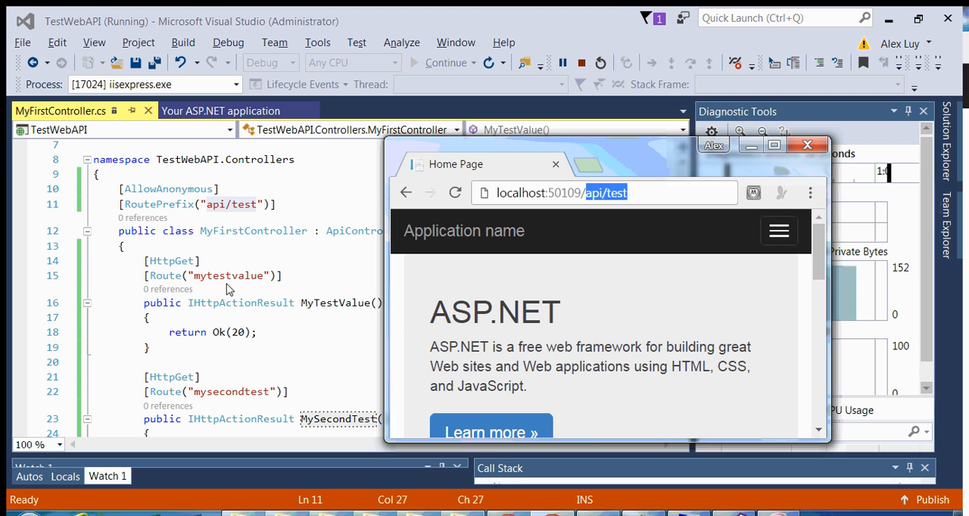
pyautogui.click(647, 199)
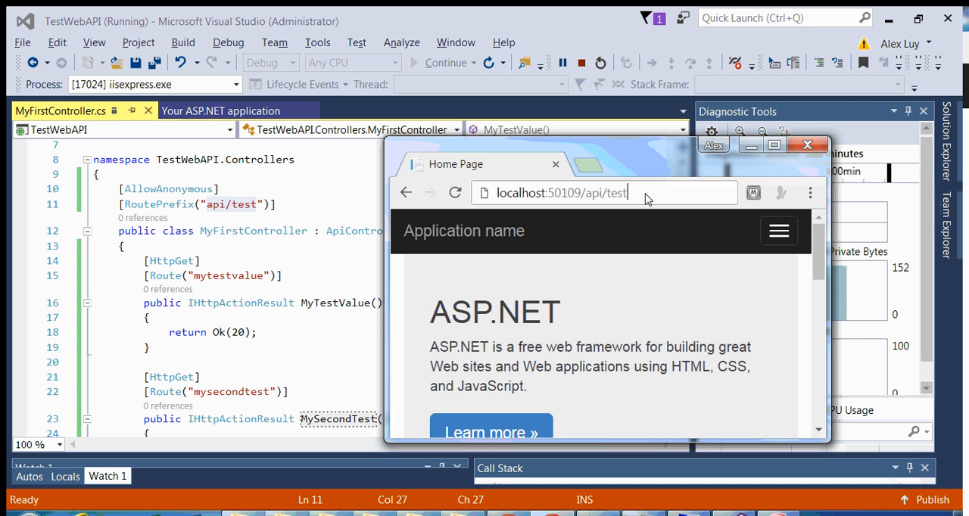
pyautogui.write('/mytestvalue')
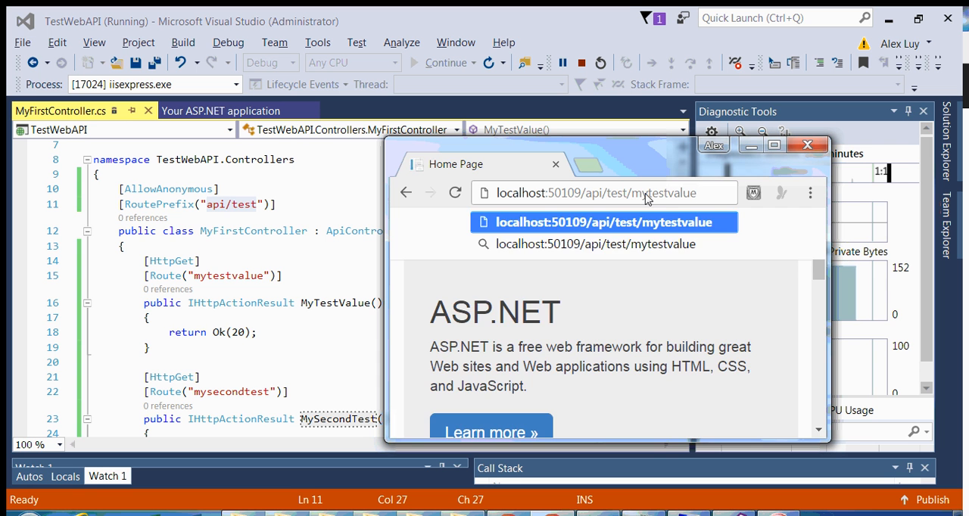
# Load api/test/mytestvalue and highlight the XML int result of 20 and the mysecondtest route in code.
pyautogui.press('Return')
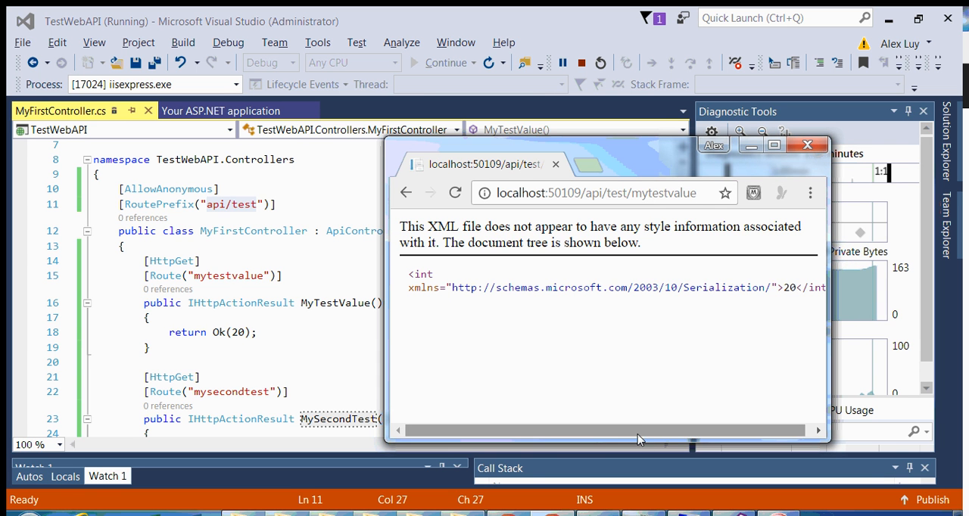
pyautogui.doubleClick(788, 288)
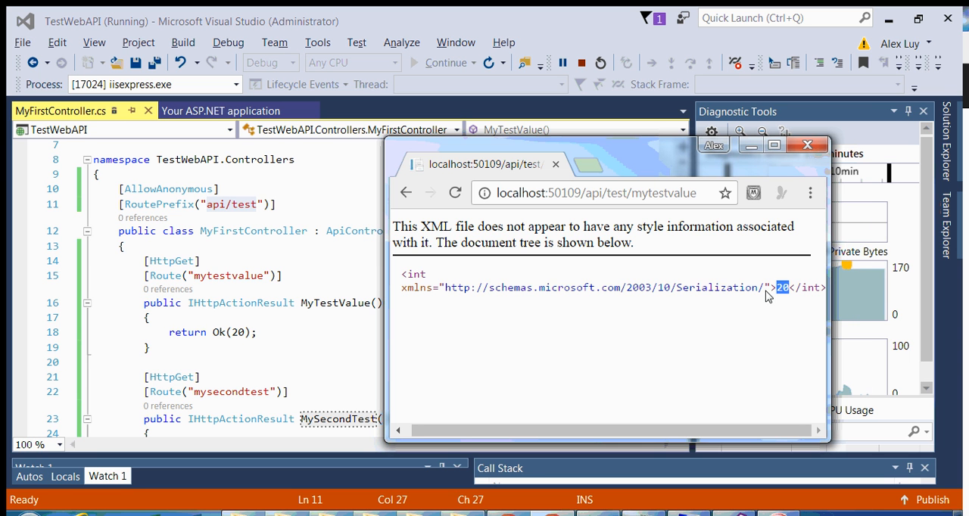
pyautogui.moveTo(777, 288); pyautogui.dragTo(401, 280)
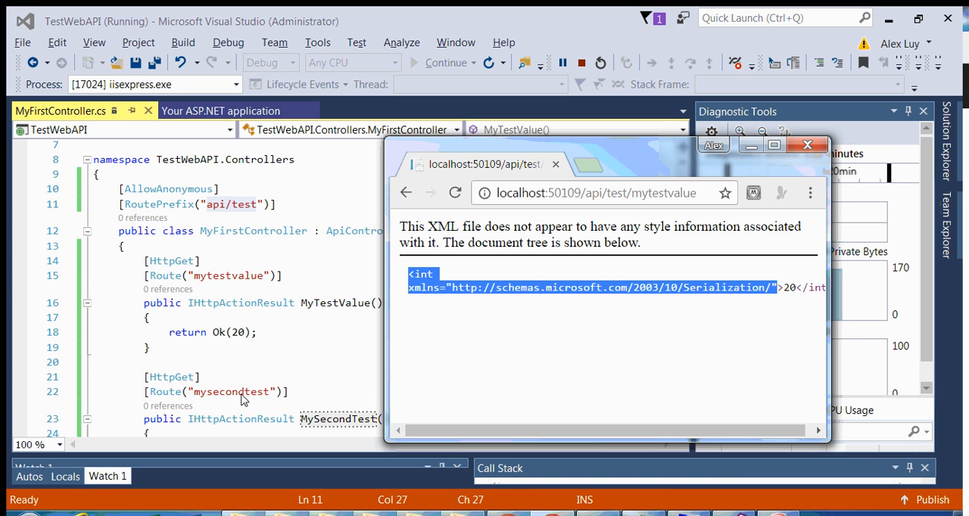
pyautogui.doubleClick(237, 394)
pyautogui.scroll(-1, 366, 354)
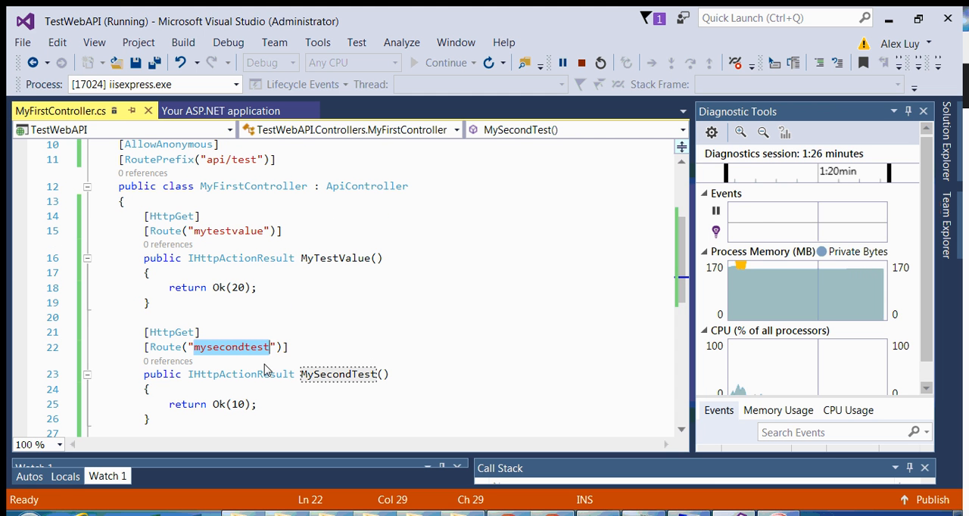
# Replace mytestvalue with mysecondtest in the address, load it and highlight the XML result 10.
pyautogui.hotkey('alt', 'Tab')
pyautogui.click(652, 193)
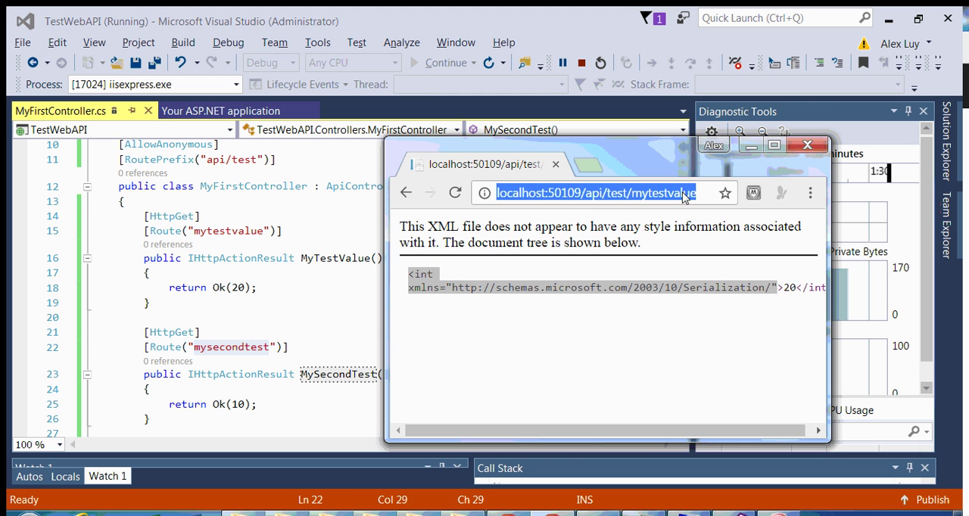
pyautogui.click(636, 199)
pyautogui.moveTo(631, 193); pyautogui.dragTo(704, 196)
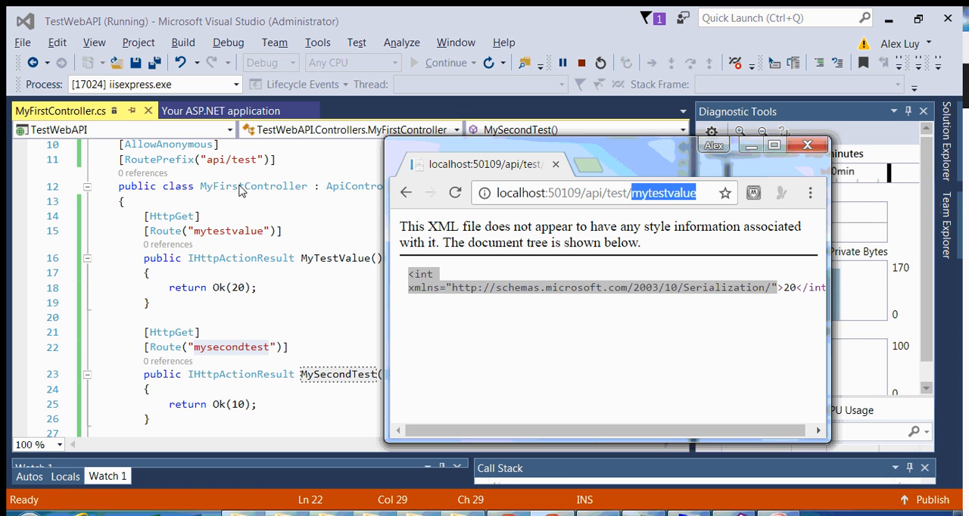
pyautogui.write('mysecondtest')
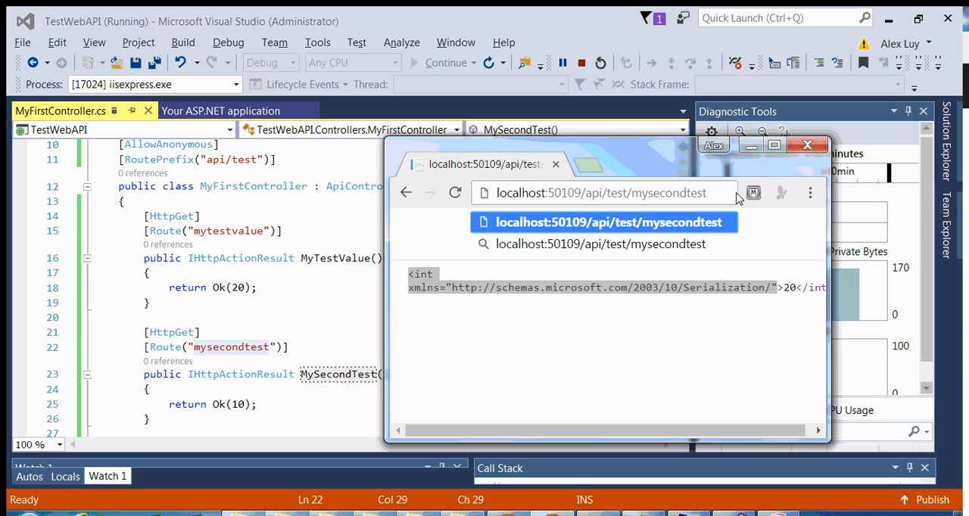
pyautogui.press('Return')
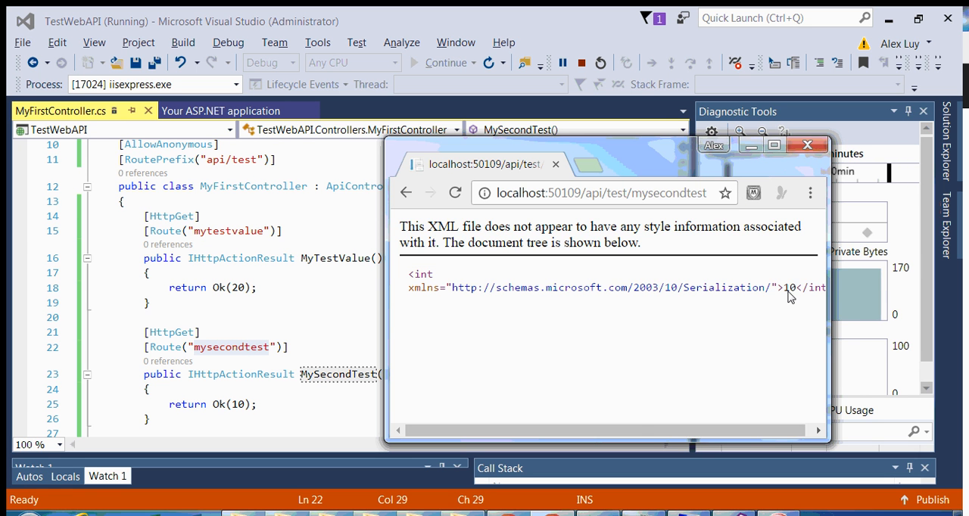
pyautogui.doubleClick(790, 289)
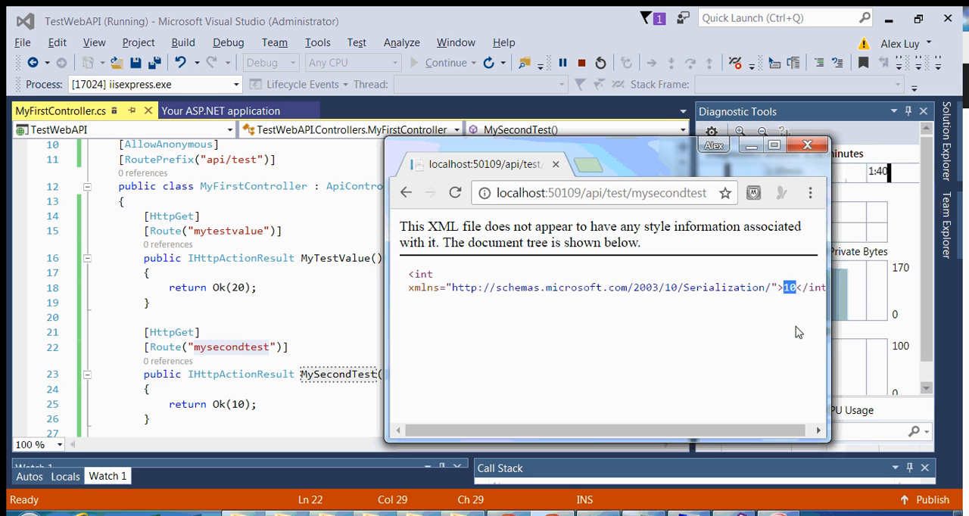
pyautogui.moveTo(627, 434)
pyautogui.mouseDown()
pyautogui.moveTo(645, 434)
pyautogui.moveTo(577, 438)
pyautogui.mouseUp()
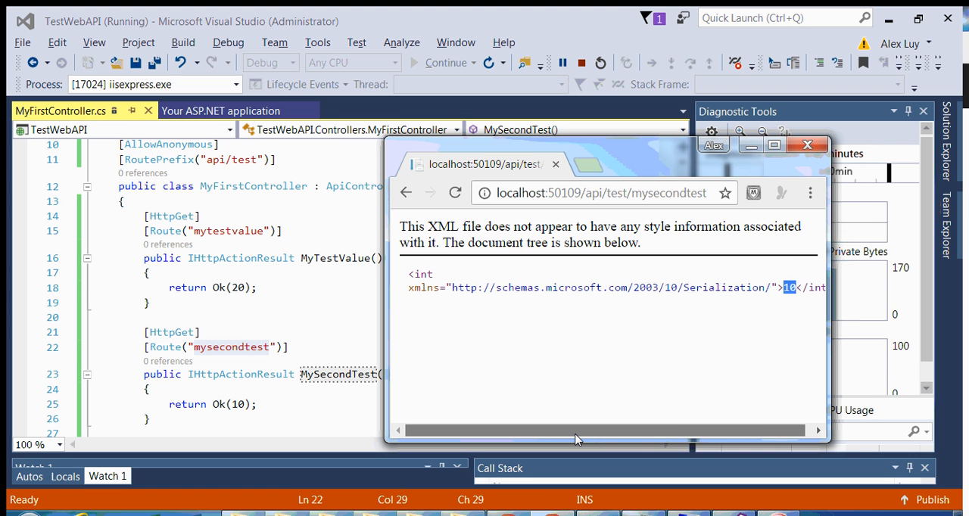